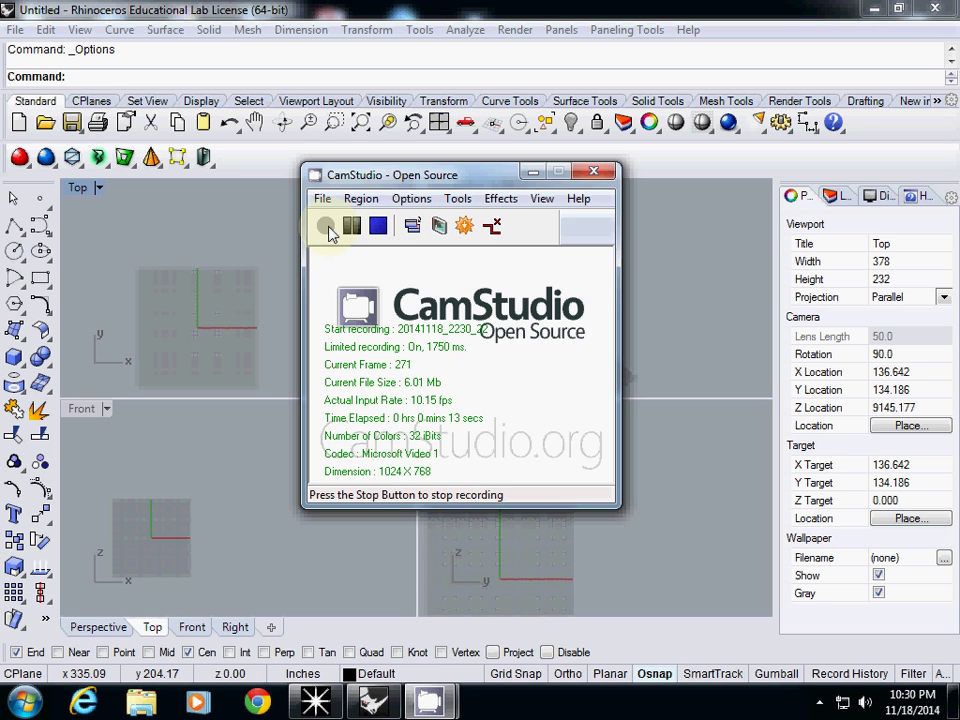
# Activate Rhino's Front viewport, then switch to the empty Ecotect Analysis 2011 window.
pyautogui.click(350, 553)
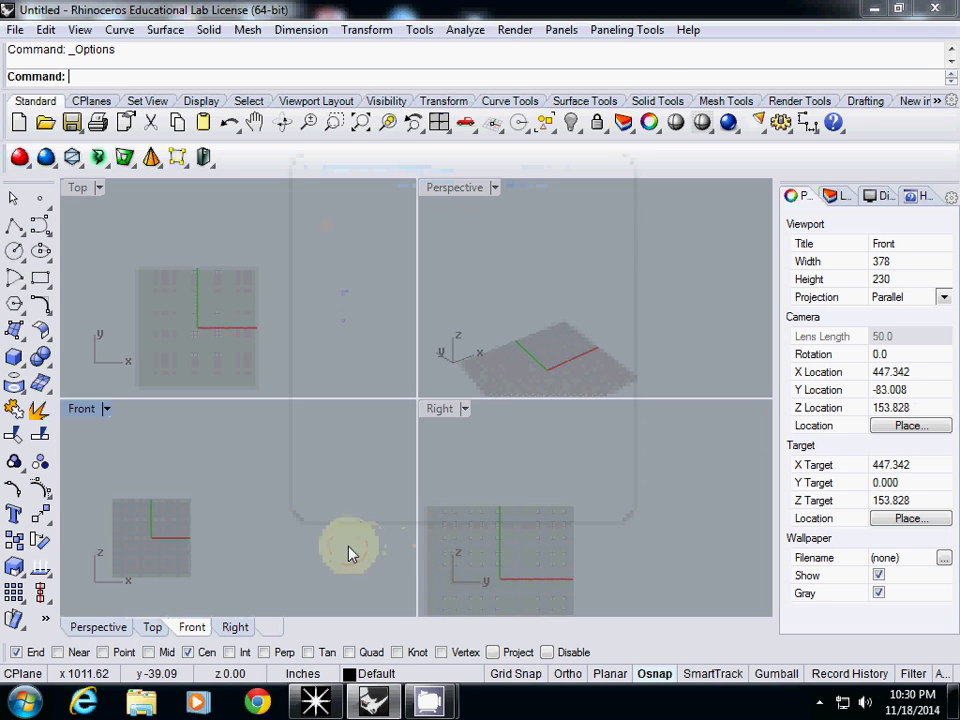
pyautogui.hotkey('alt', 'Tab')
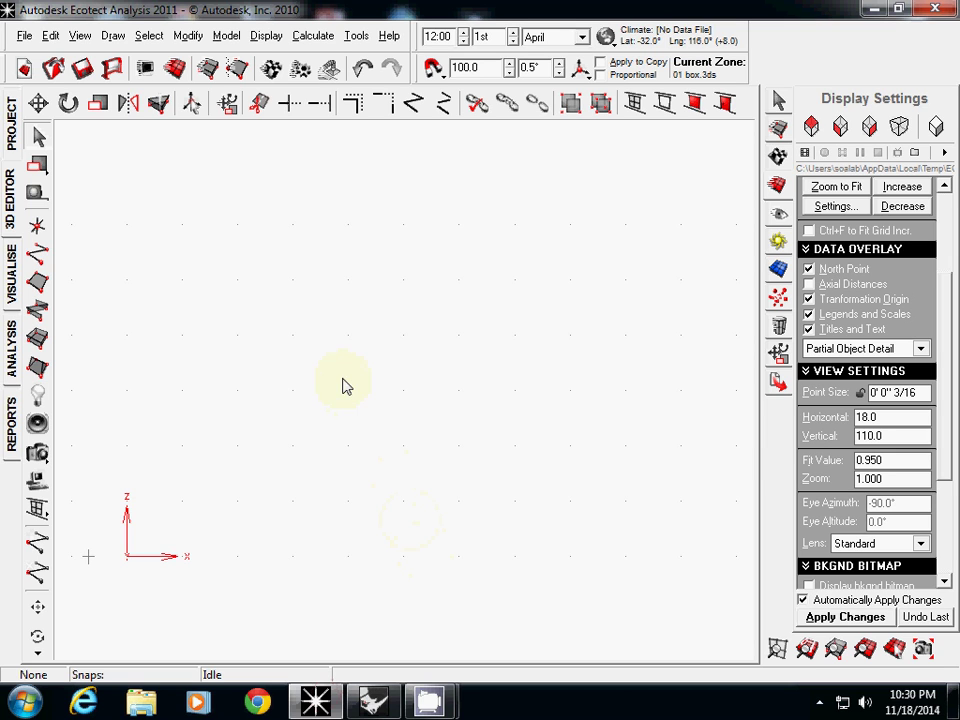
# Cycle through the Project, 3D Editor, Visualise, Analysis and Reports pages.
pyautogui.moveTo(370, 675)
pyautogui.click(10, 122)
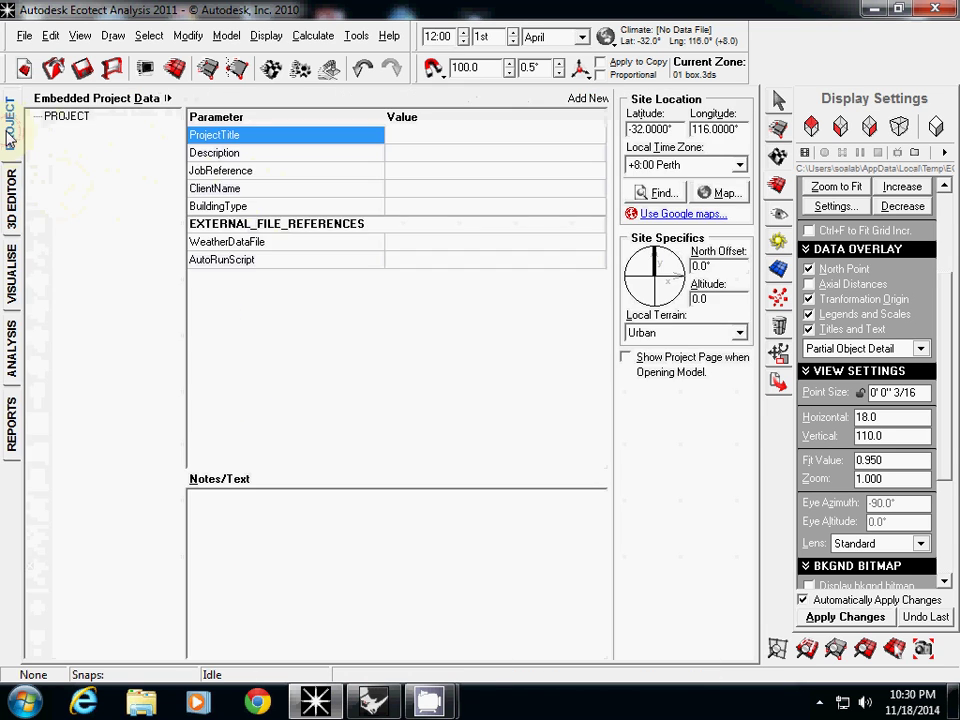
pyautogui.click(12, 190)
pyautogui.click(10, 272)
pyautogui.click(10, 348)
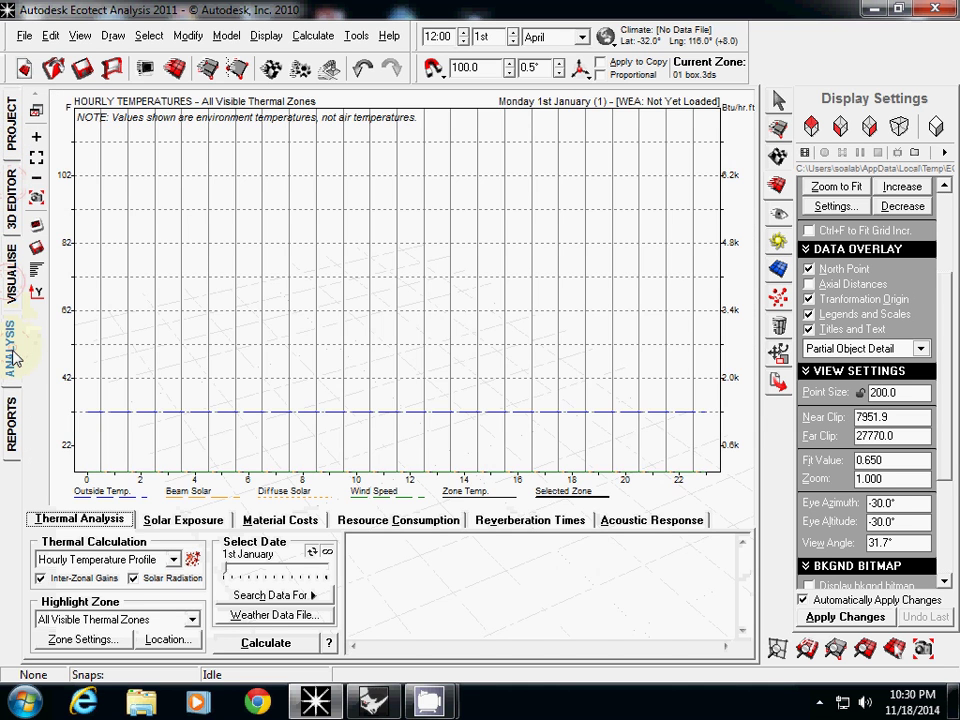
pyautogui.click(10, 428)
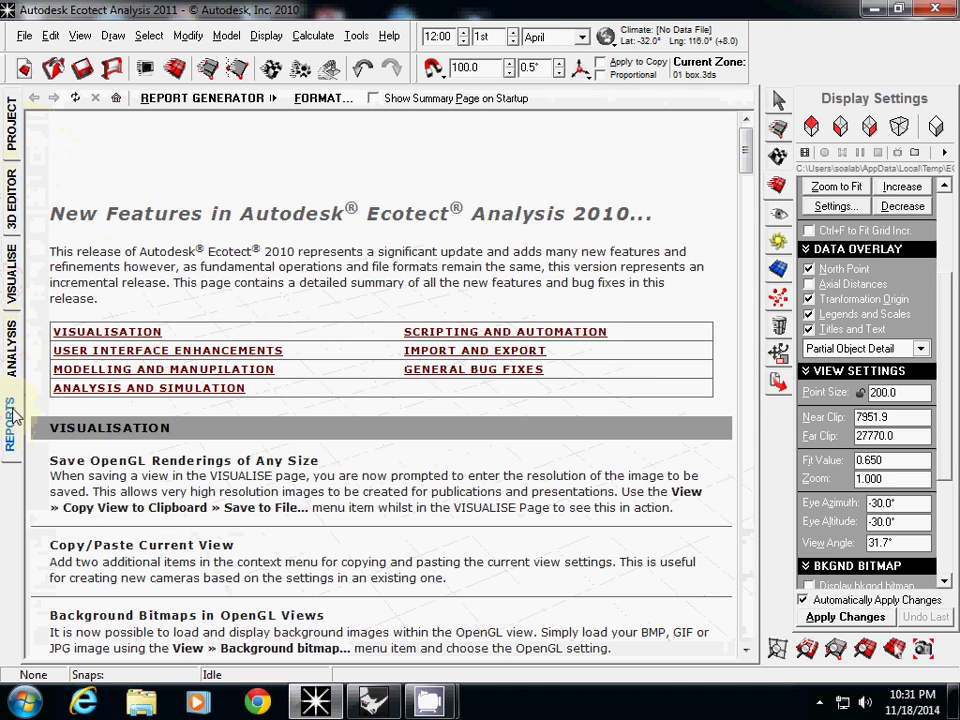
# Revisit each page, orbiting the editor and visualisation grids, ending on the Hourly Temperatures analysis page.
pyautogui.click(12, 118)
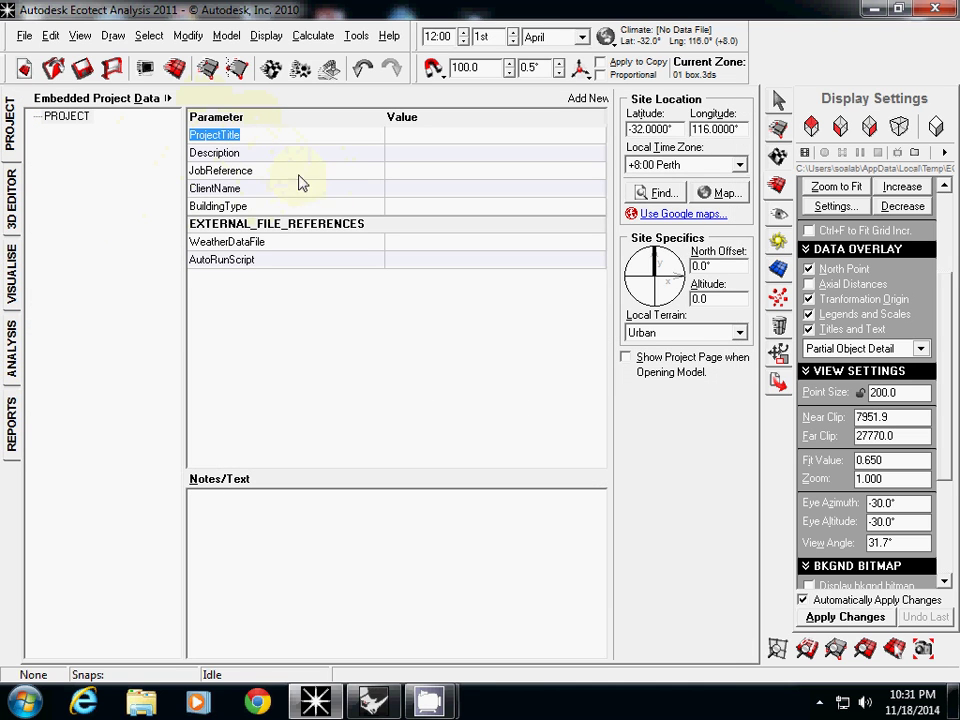
pyautogui.click(12, 196)
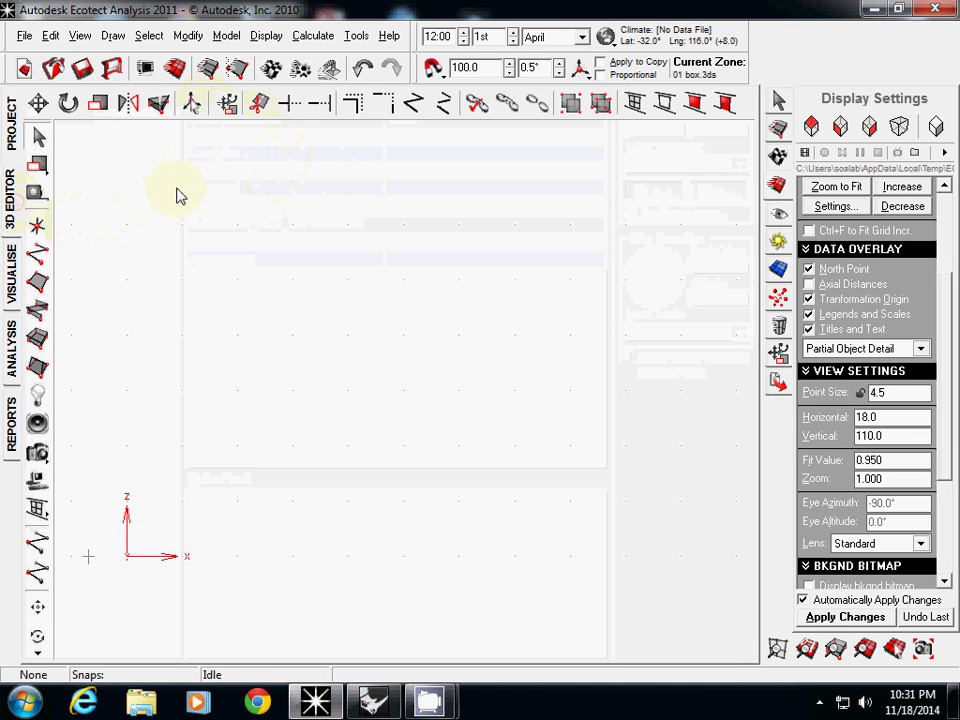
pyautogui.moveTo(281, 363); pyautogui.dragTo(165, 242, button='right')
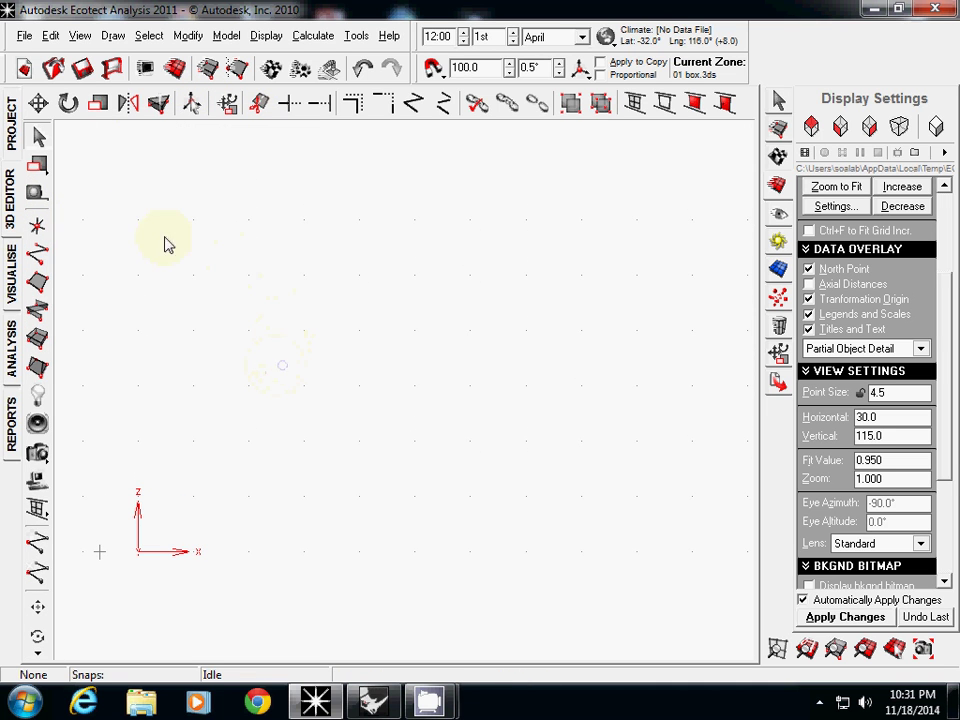
pyautogui.click(12, 275)
pyautogui.moveTo(249, 408); pyautogui.dragTo(323, 447)
pyautogui.click(13, 350)
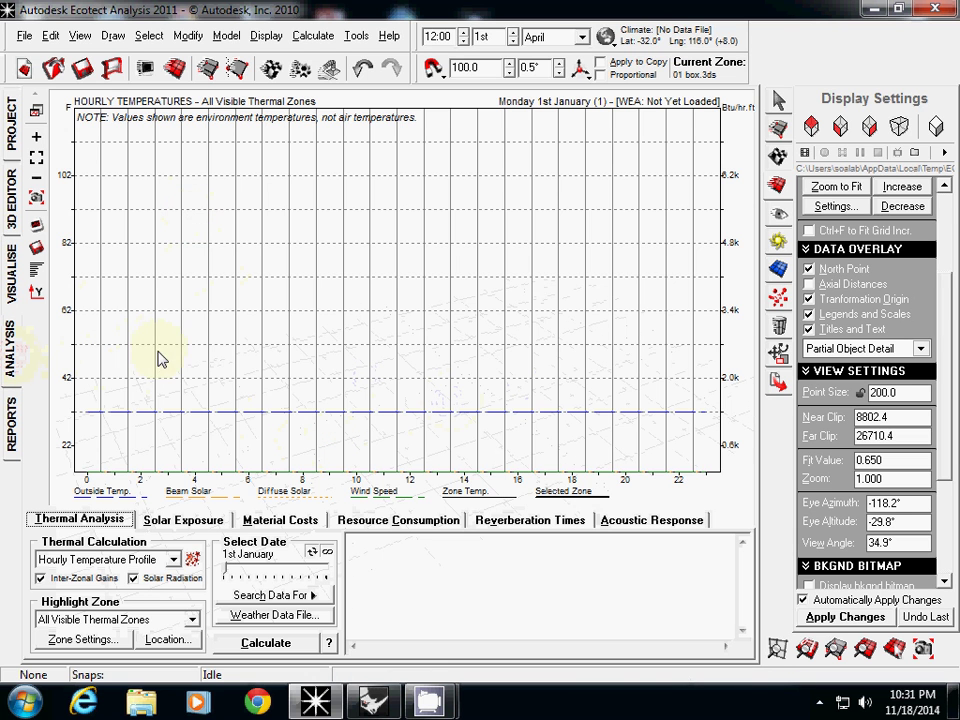
pyautogui.click(12, 422)
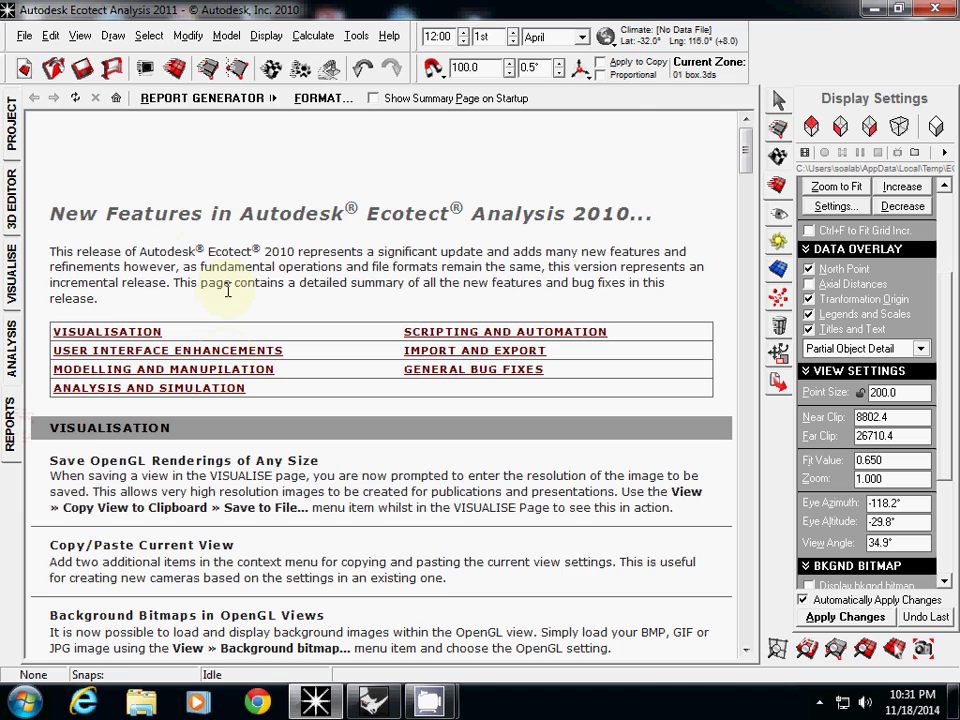
pyautogui.click(12, 338)
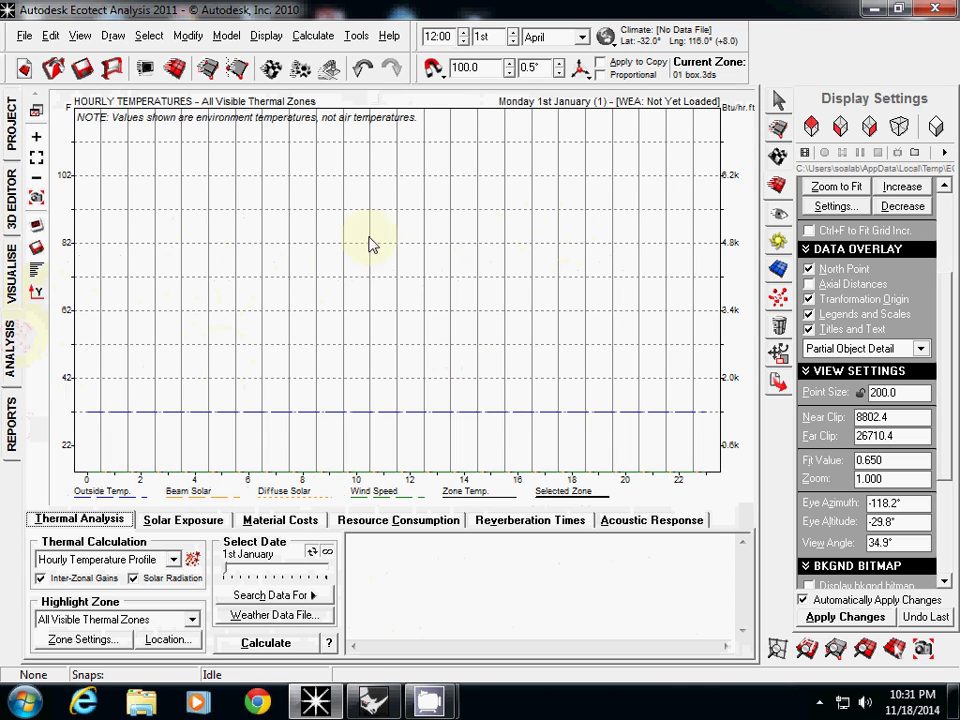
# Browse the Selection, Zones, Materials, Shadow and Display panels to Rays and Particles, then return to the 3D editor.
pyautogui.click(777, 101)
pyautogui.click(779, 130)
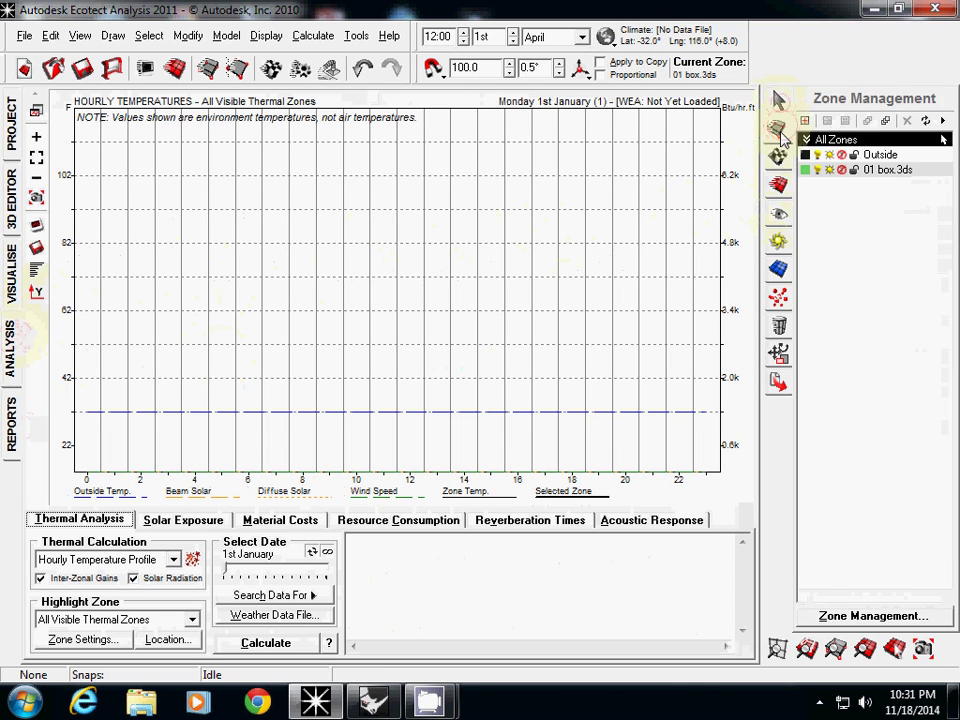
pyautogui.click(777, 157)
pyautogui.click(777, 241)
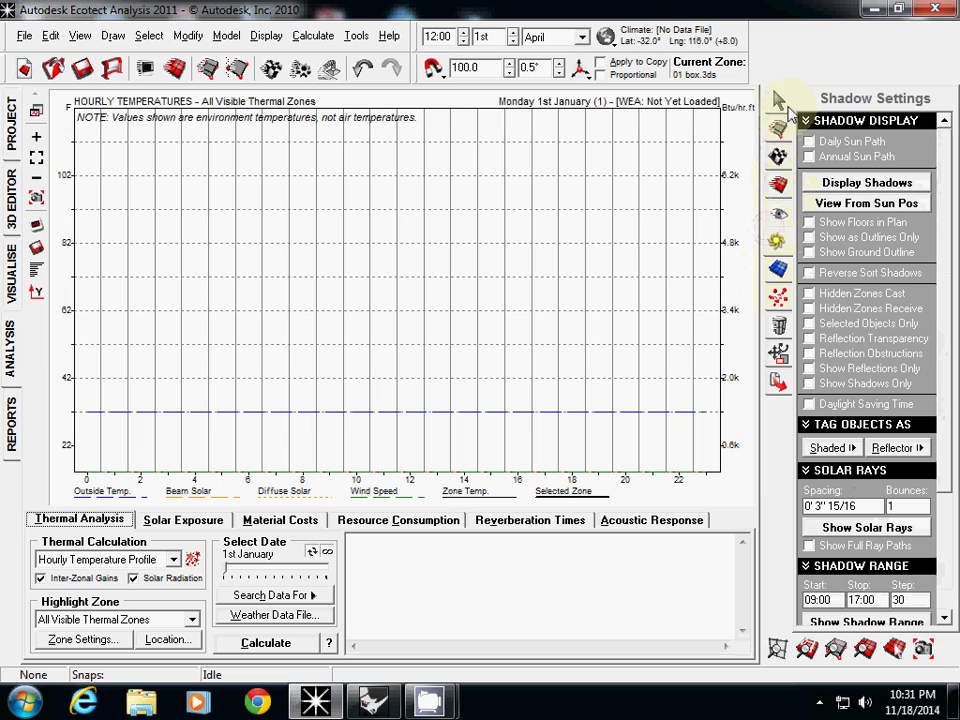
pyautogui.click(780, 102)
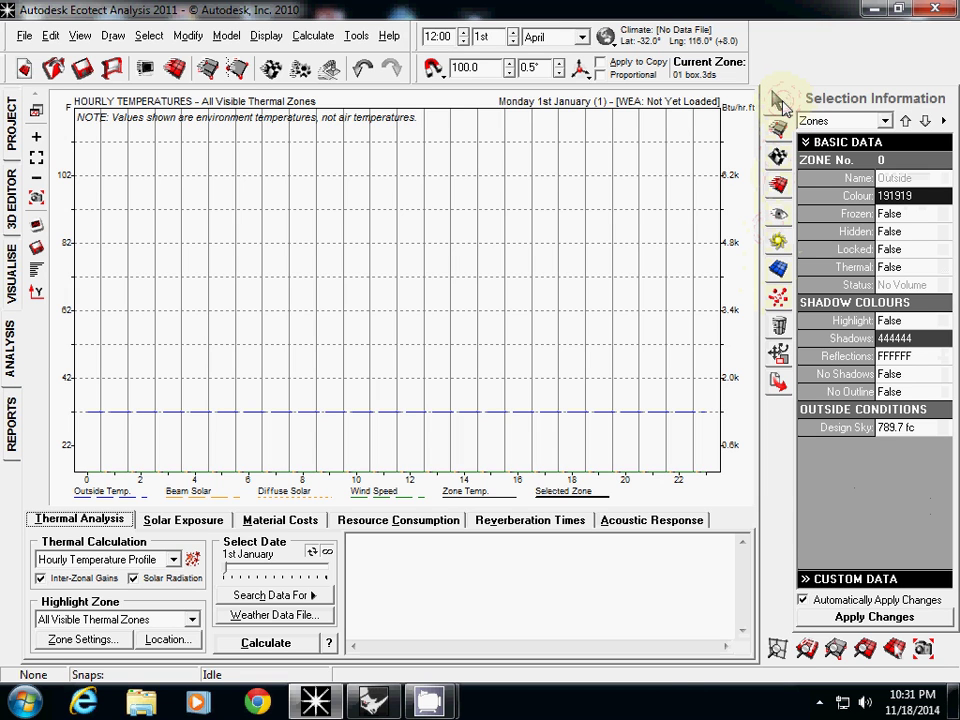
pyautogui.click(778, 128)
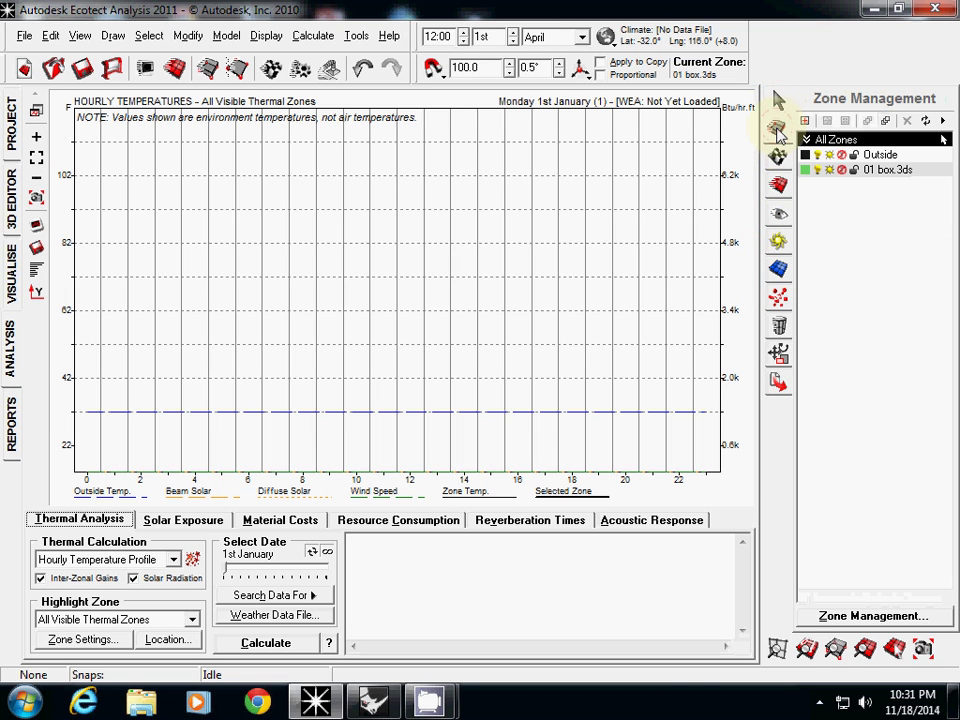
pyautogui.click(778, 210)
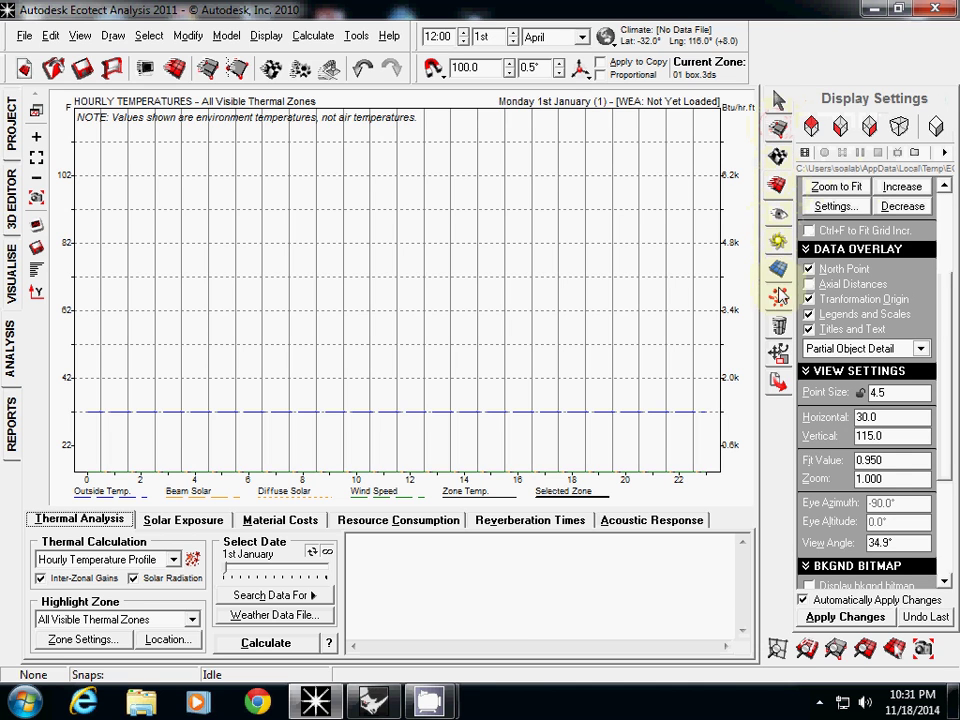
pyautogui.click(779, 300)
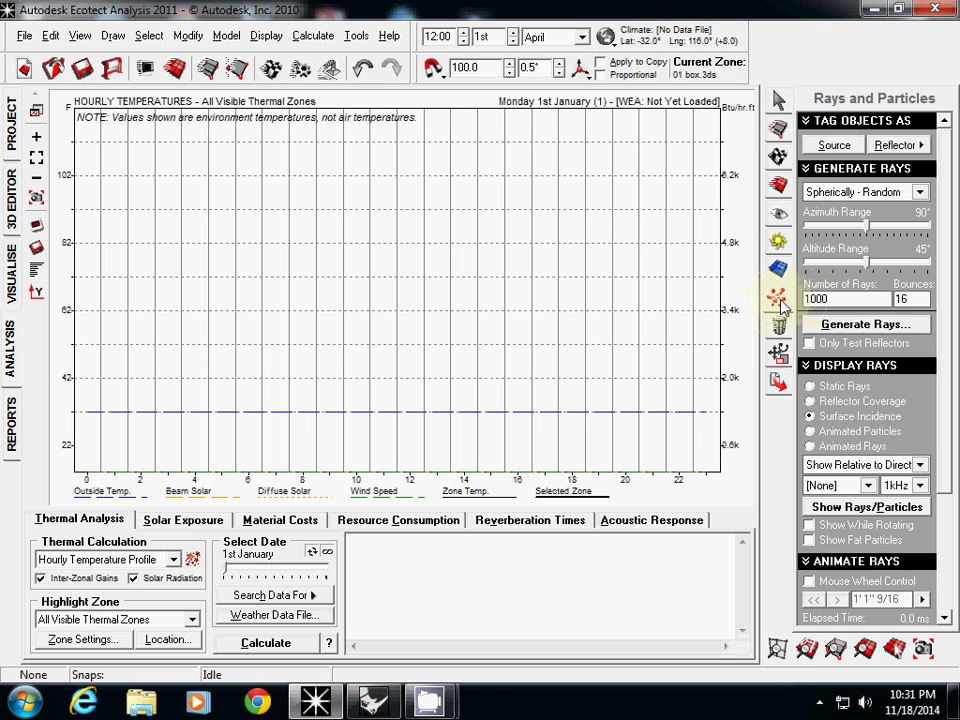
pyautogui.click(12, 185)
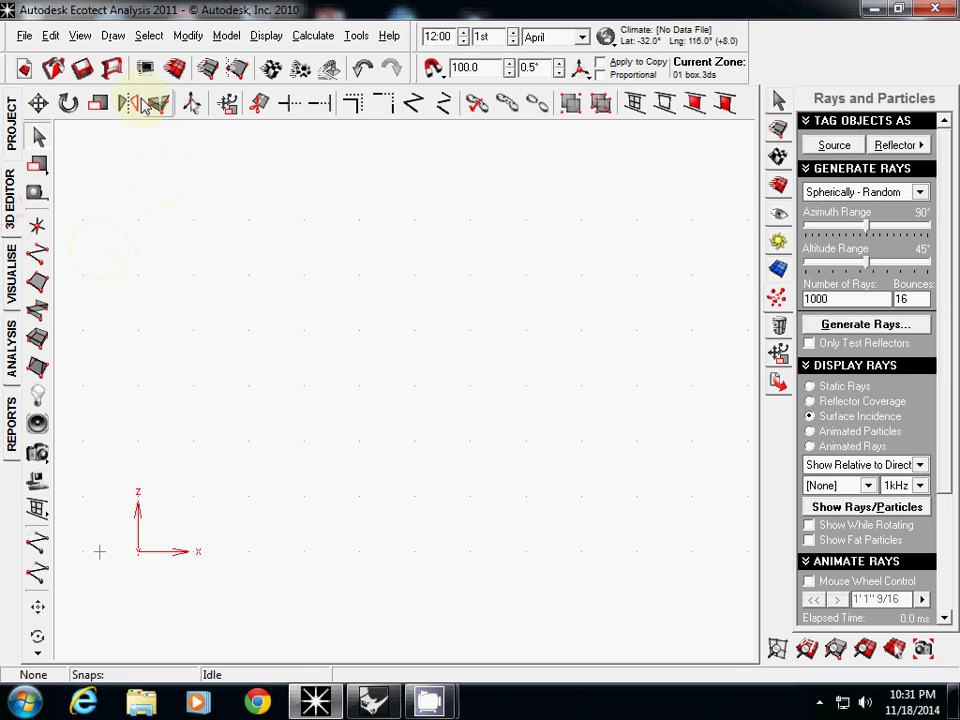
# Apply the US Standard units and Millimetres model dimensions preferences to all sessions.
pyautogui.click(25, 36)
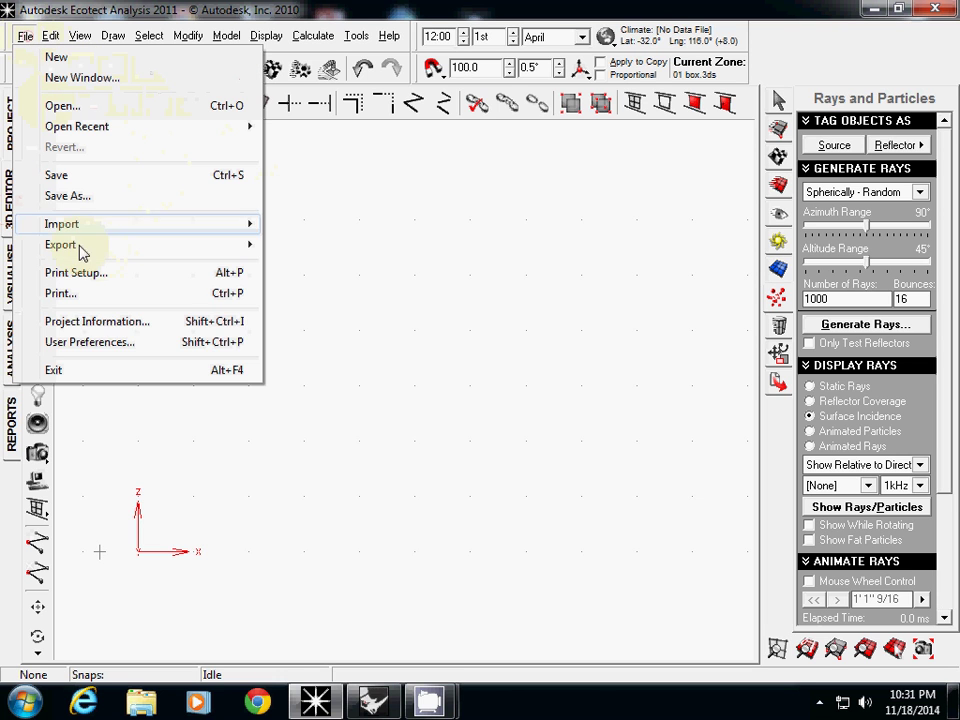
pyautogui.click(90, 342)
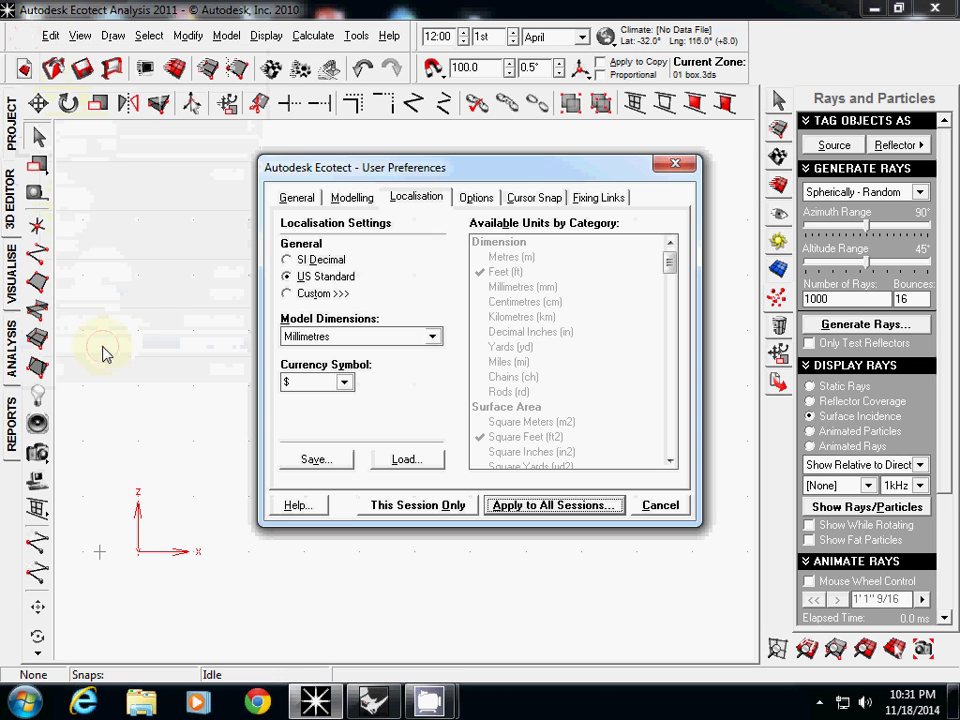
pyautogui.click(345, 198)
pyautogui.click(295, 199)
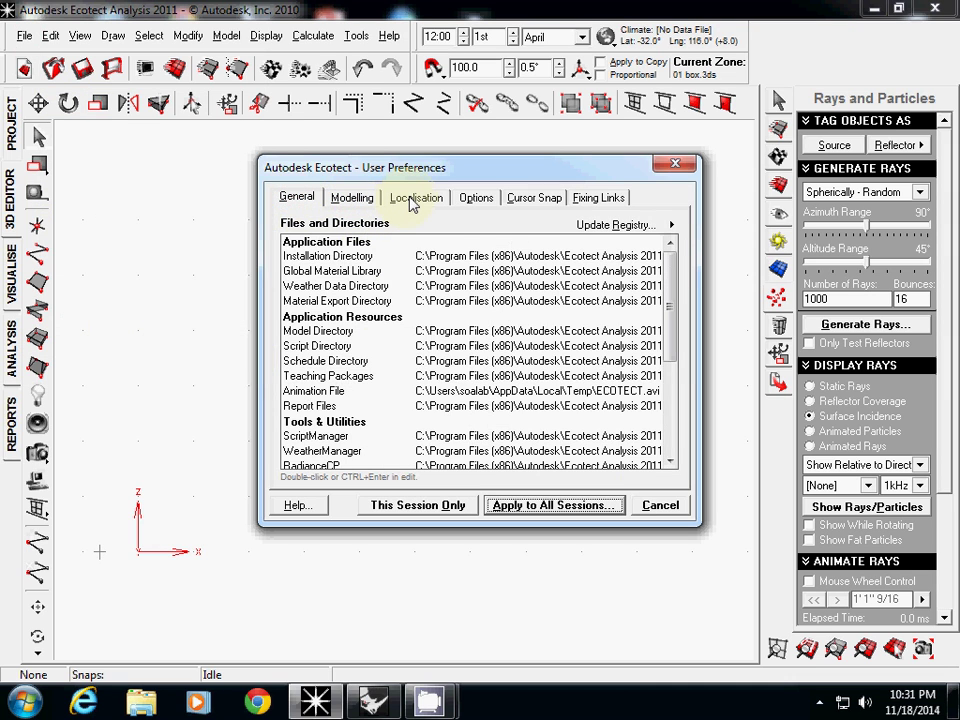
pyautogui.click(413, 200)
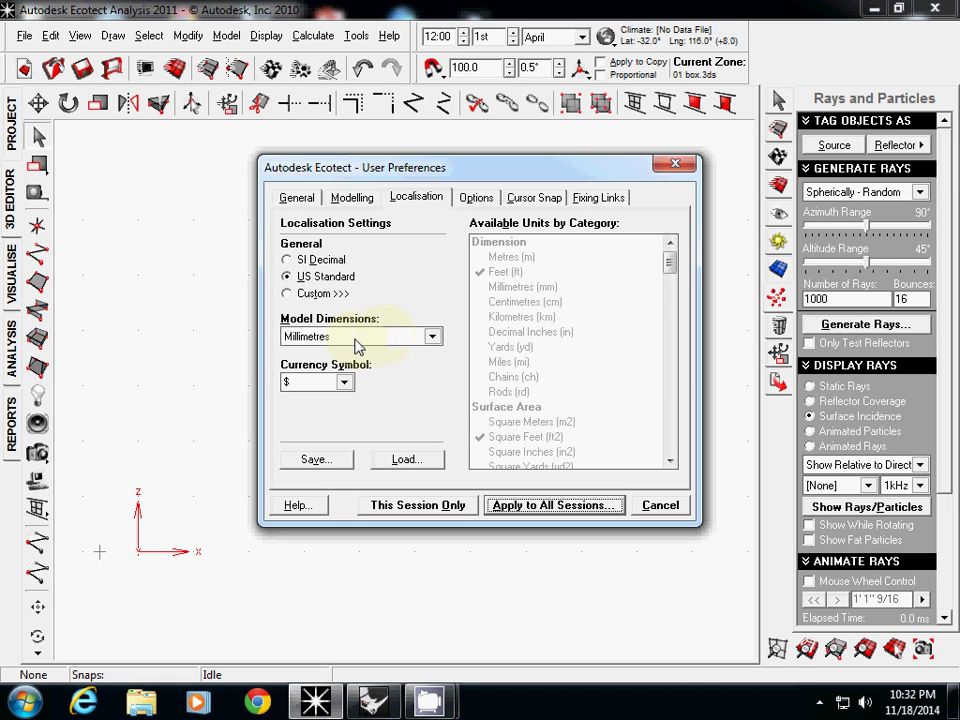
pyautogui.click(555, 505)
pyautogui.click(556, 389)
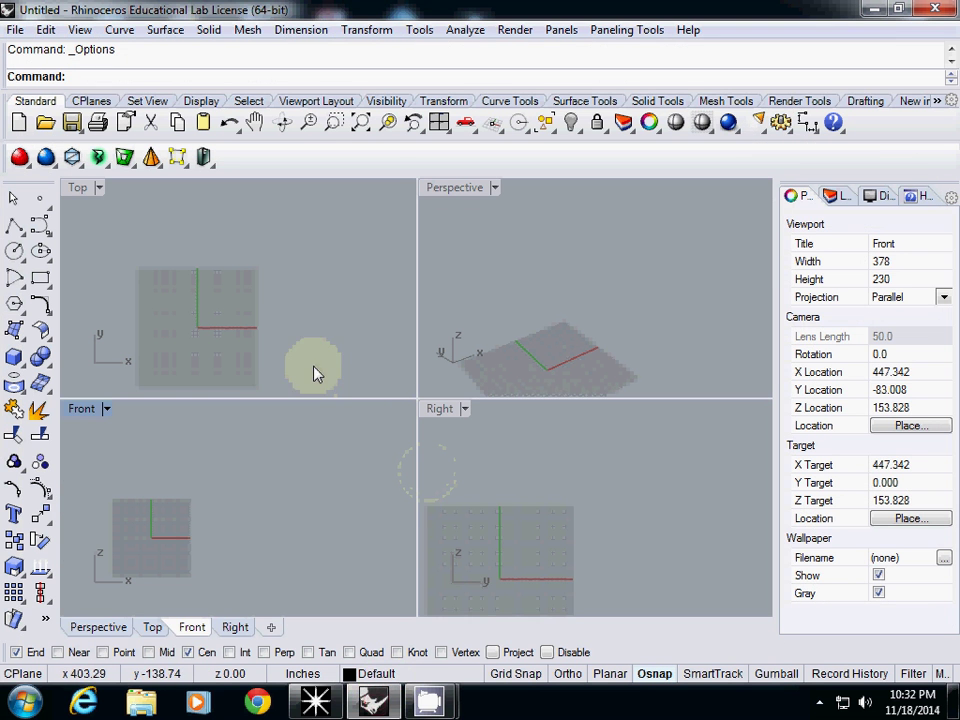
# Pan the Top viewport and try a box with first corner at 0, then cancel it.
pyautogui.rightClick(246, 325)
pyautogui.moveTo(246, 325); pyautogui.dragTo(168, 326, button='right')
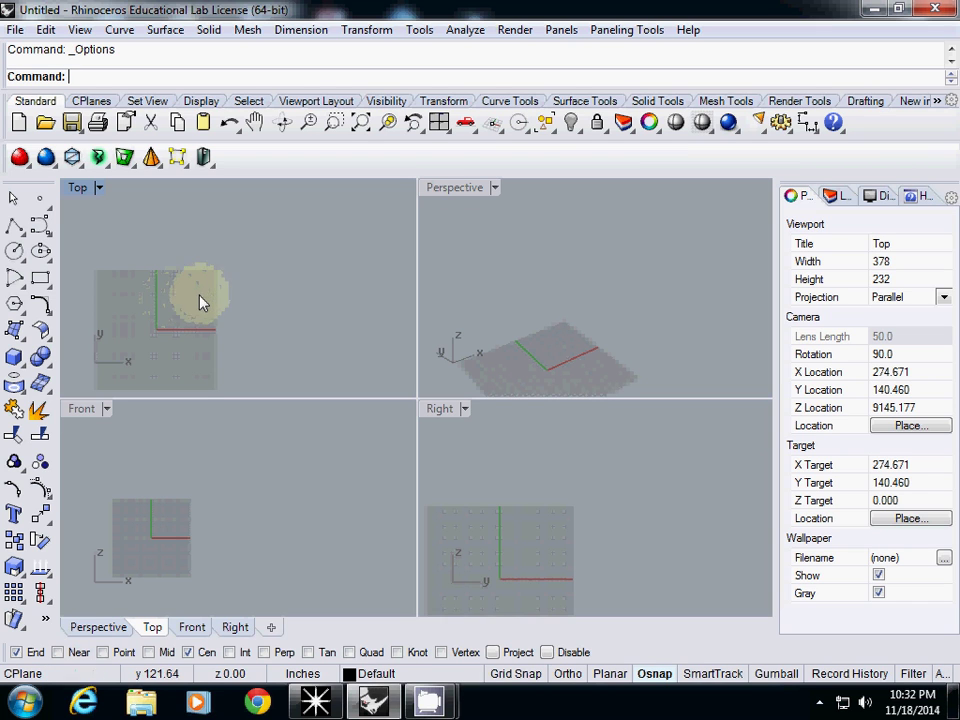
pyautogui.moveTo(166, 334); pyautogui.dragTo(103, 343, button='right')
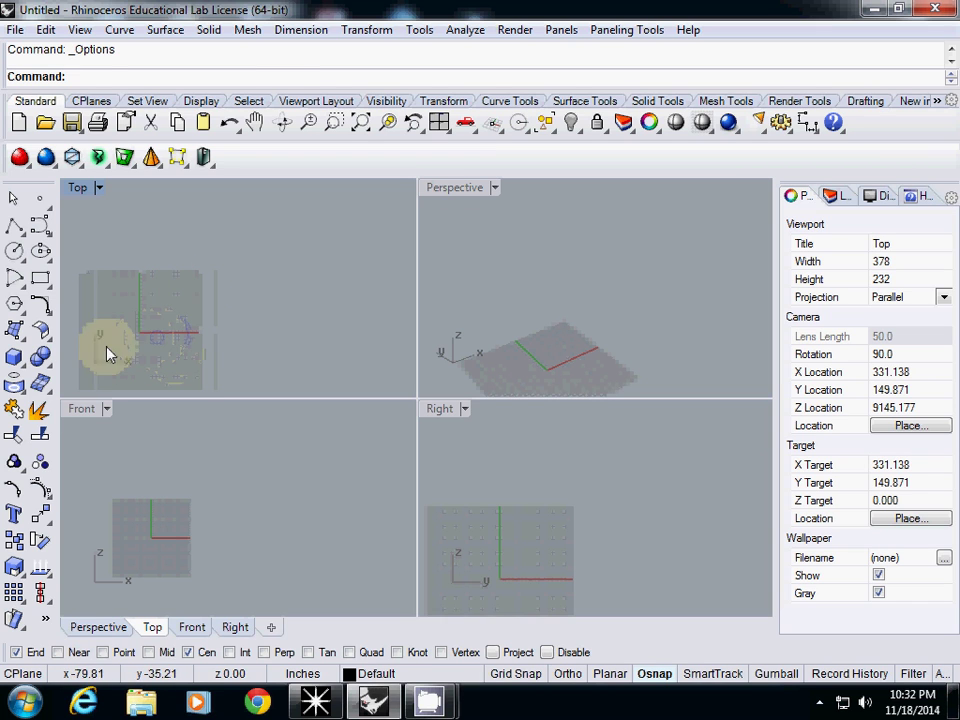
pyautogui.click(14, 356)
pyautogui.write('0')
pyautogui.press('Return')
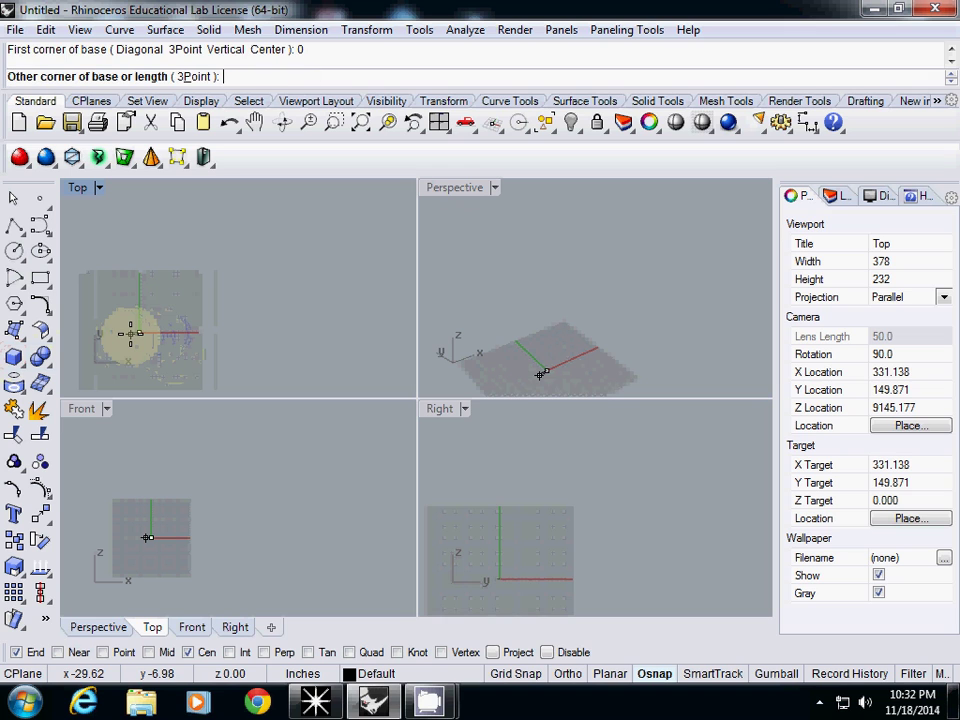
pyautogui.press('Escape')
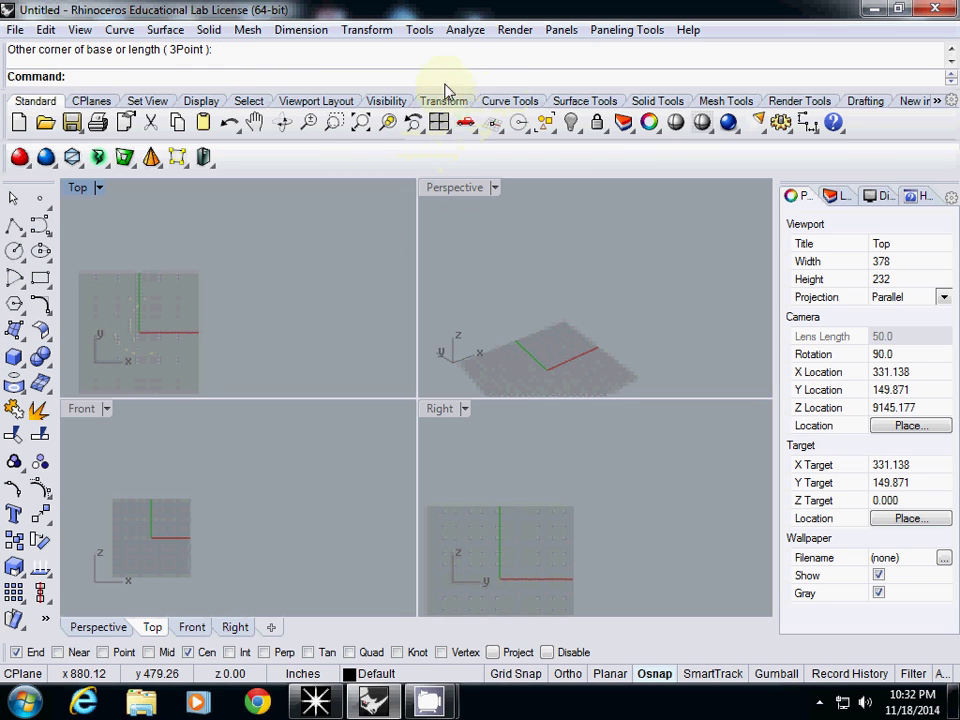
# Confirm in Tools > Options that model units remain Inches, then start the Box command.
pyautogui.click(421, 30)
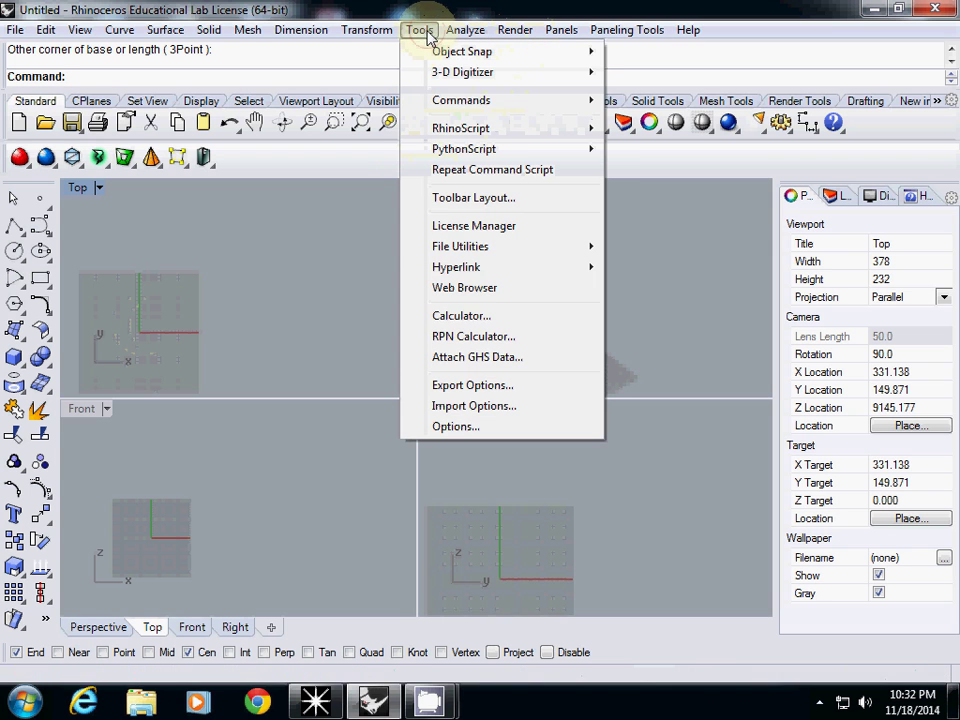
pyautogui.click(470, 429)
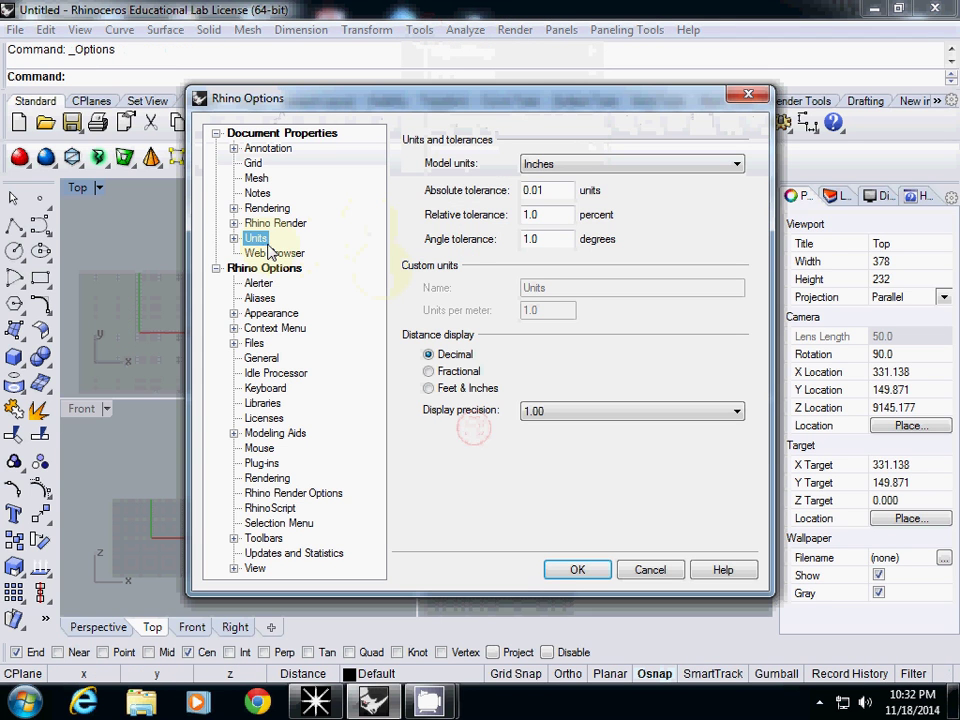
pyautogui.click(594, 167)
pyautogui.click(591, 167)
pyautogui.click(578, 570)
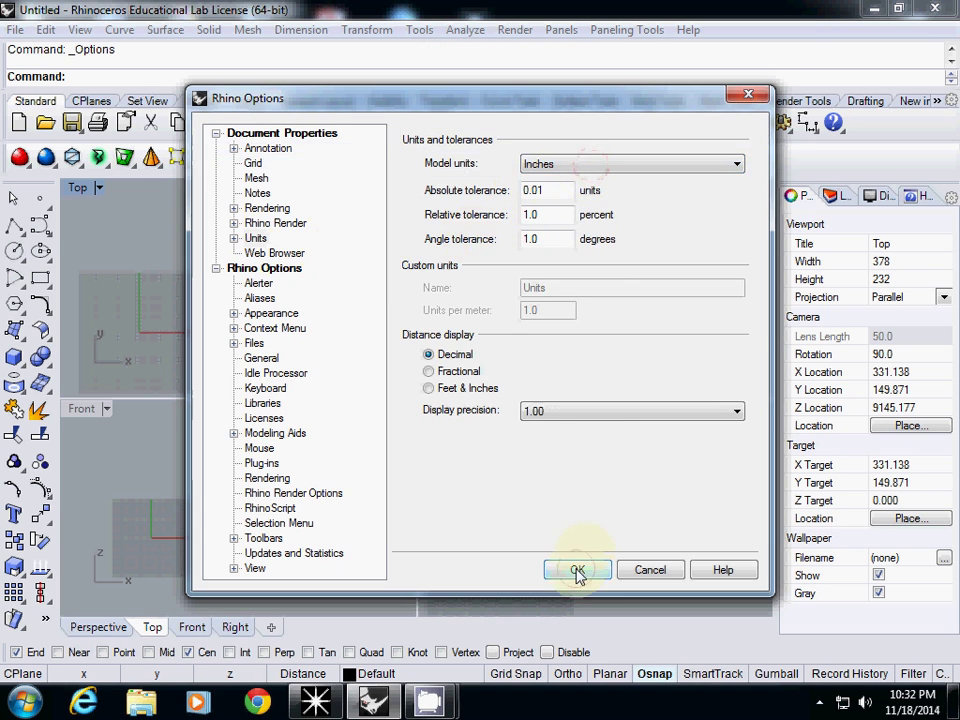
pyautogui.click(14, 356)
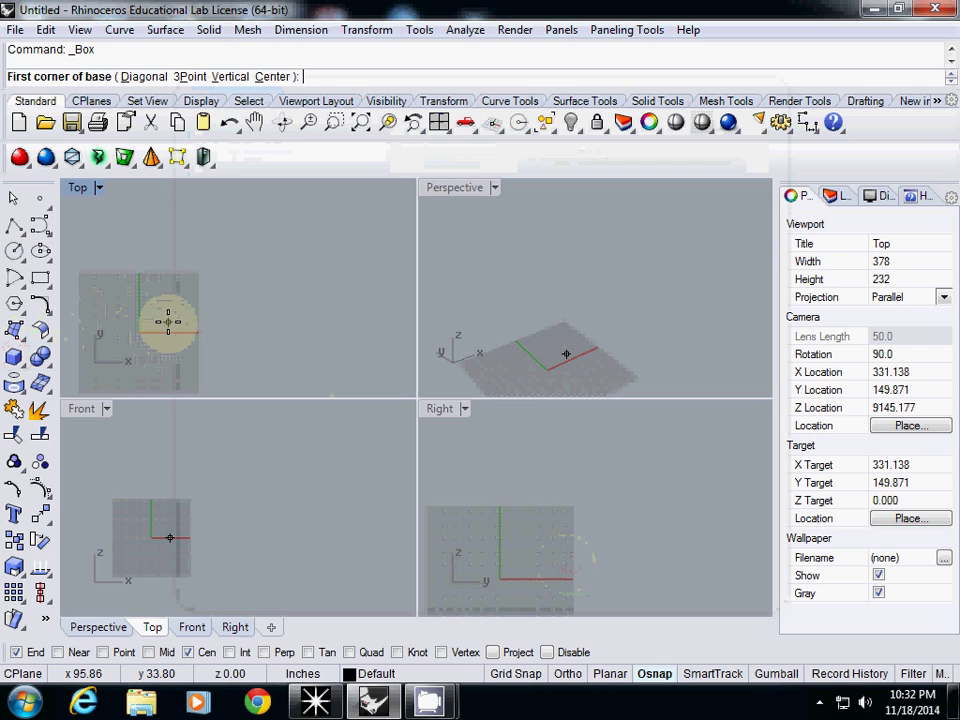
# Draw a box from the origin 50' long, 40' wide and 40' high, then orbit and pan to view it.
pyautogui.press('Return')
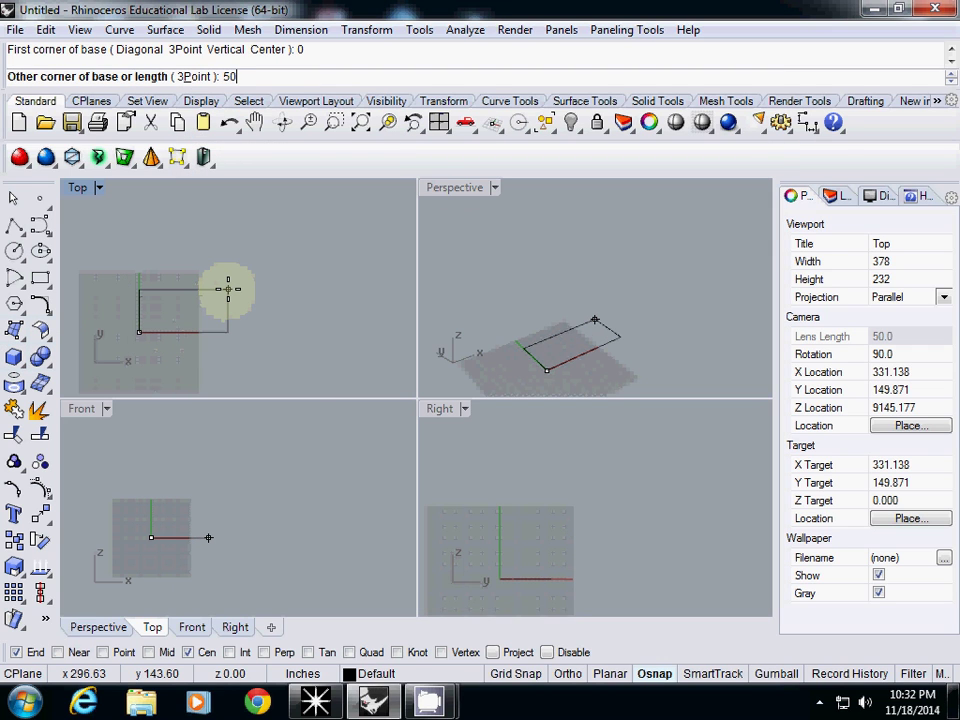
pyautogui.write("50'")
pyautogui.press('Return')
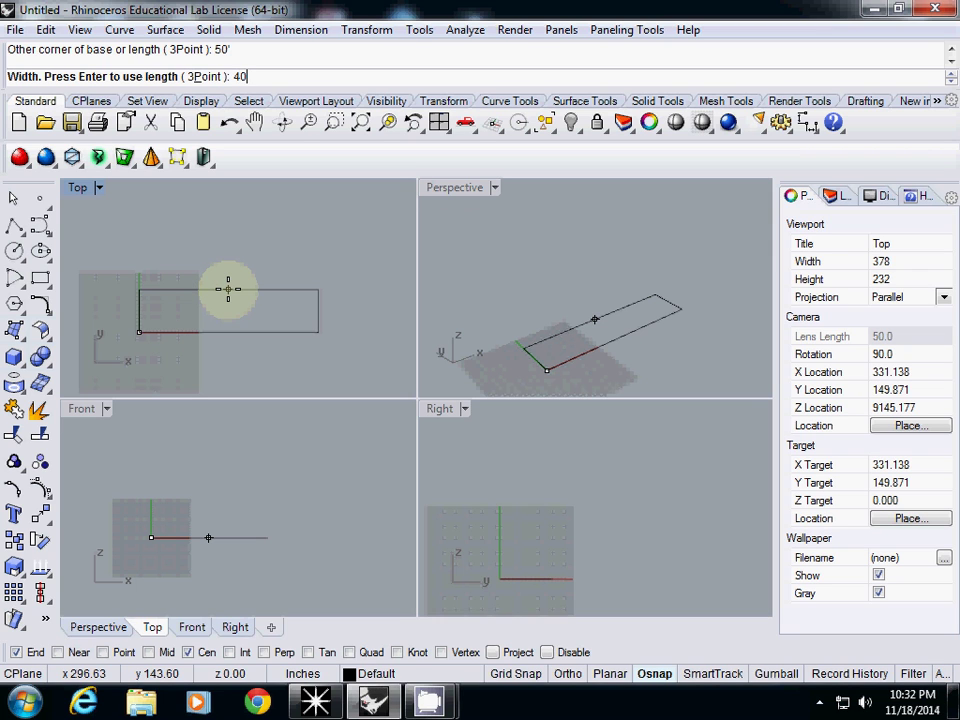
pyautogui.press('Return')
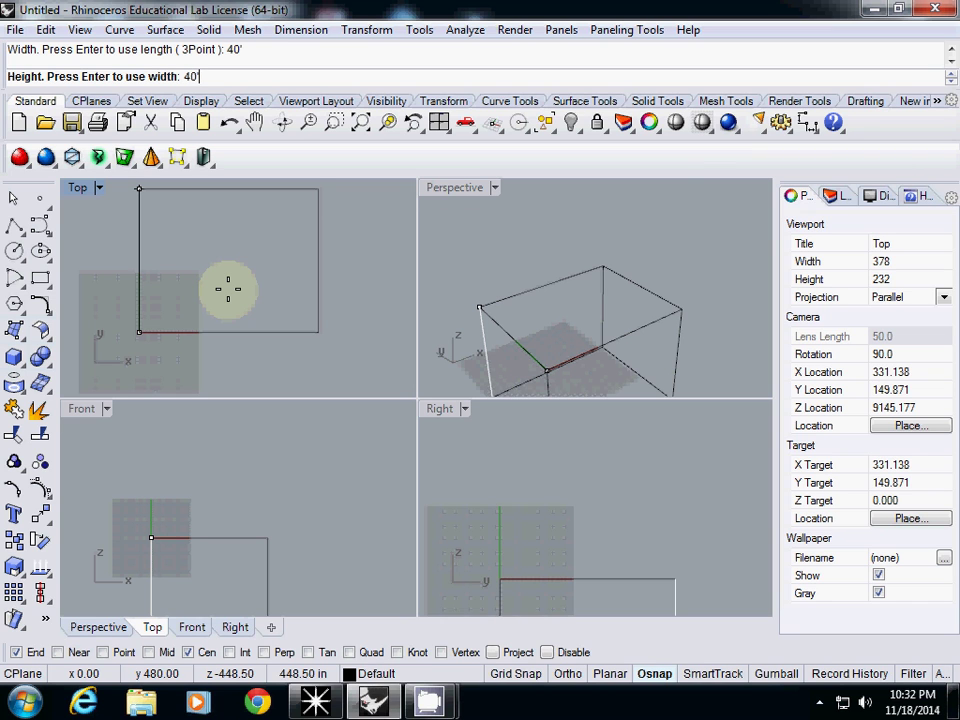
pyautogui.press('Return')
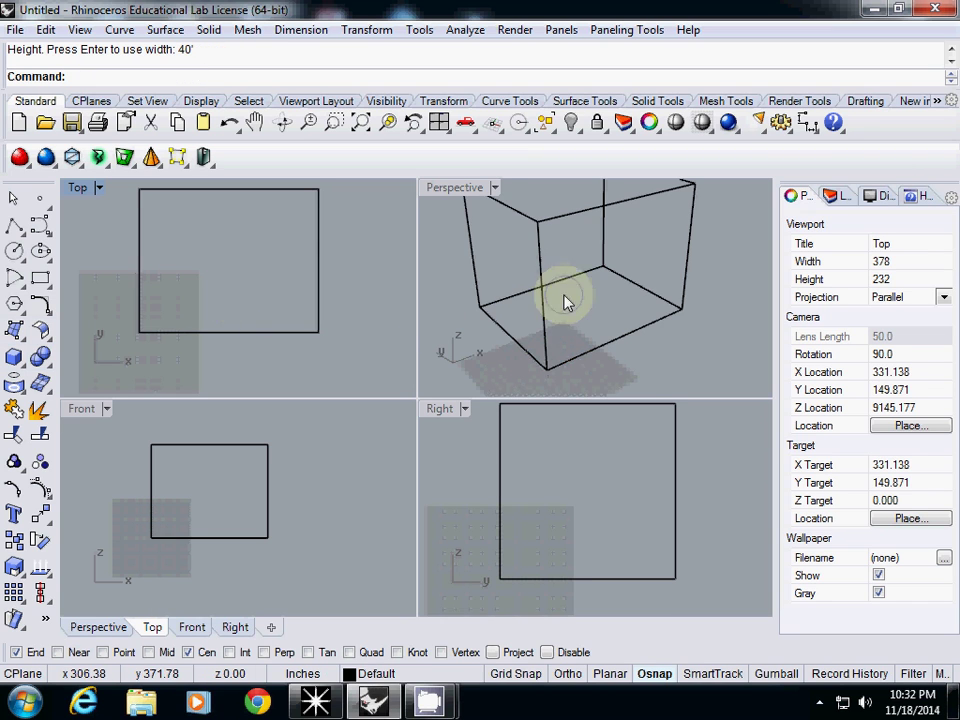
pyautogui.moveTo(568, 300); pyautogui.dragTo(560, 330, button='right')
pyautogui.scroll(-5, 570, 299)
pyautogui.moveTo(360, 337); pyautogui.dragTo(349, 281, button='right')
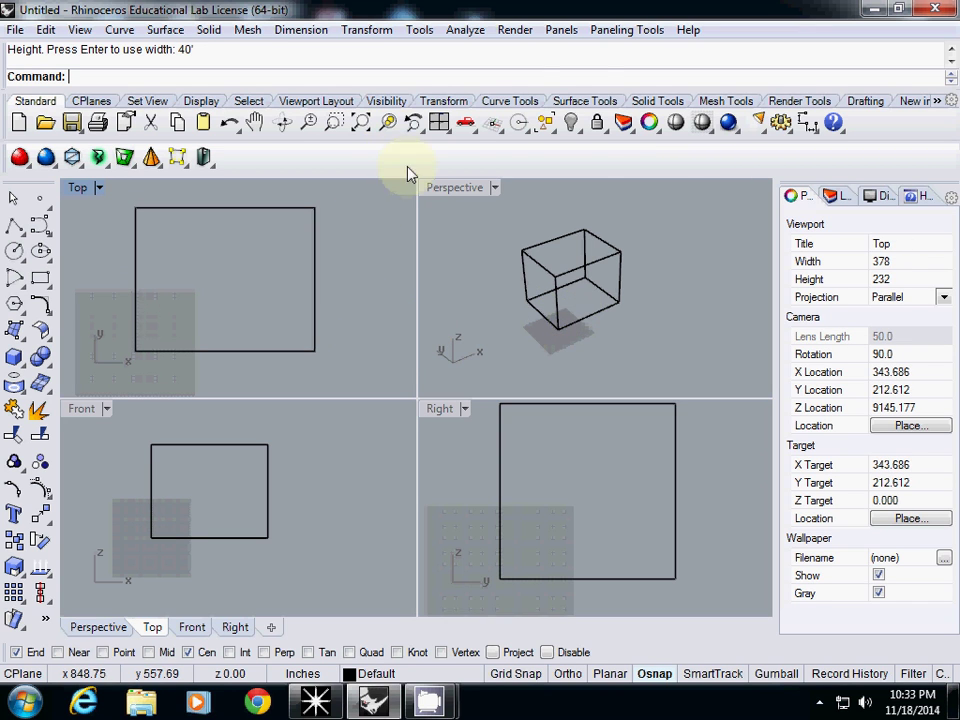
# Switch Rhino's model units to Millimeters, scaling the box by 25.4 to match.
pyautogui.click(466, 30)
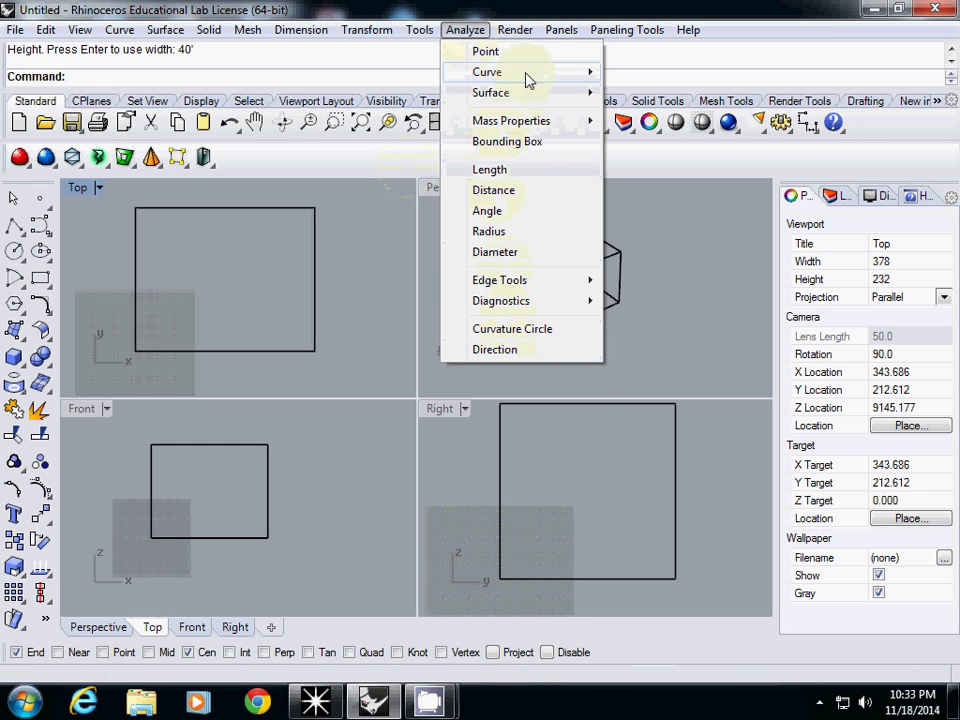
pyautogui.moveTo(418, 33)
pyautogui.click(456, 426)
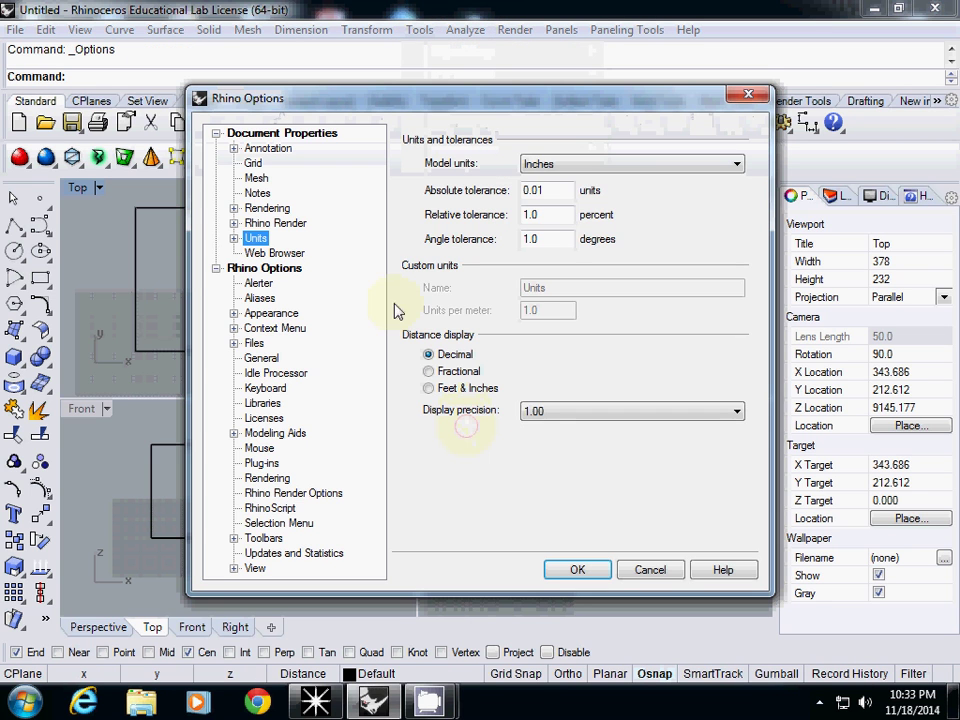
pyautogui.click(557, 164)
pyautogui.click(557, 182)
pyautogui.click(557, 164)
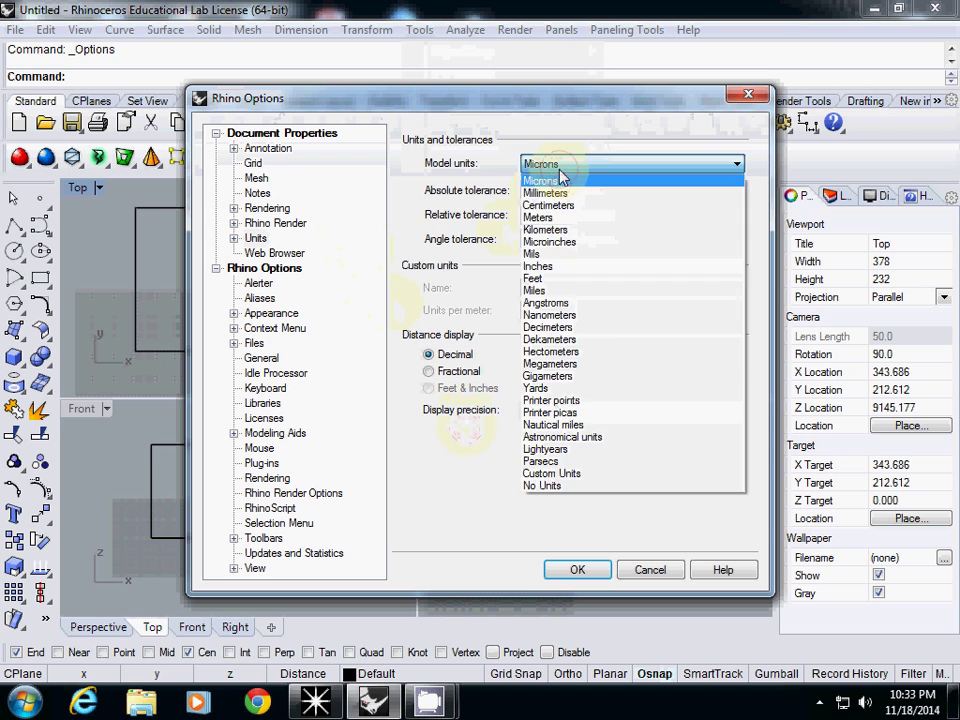
pyautogui.click(557, 193)
pyautogui.click(580, 569)
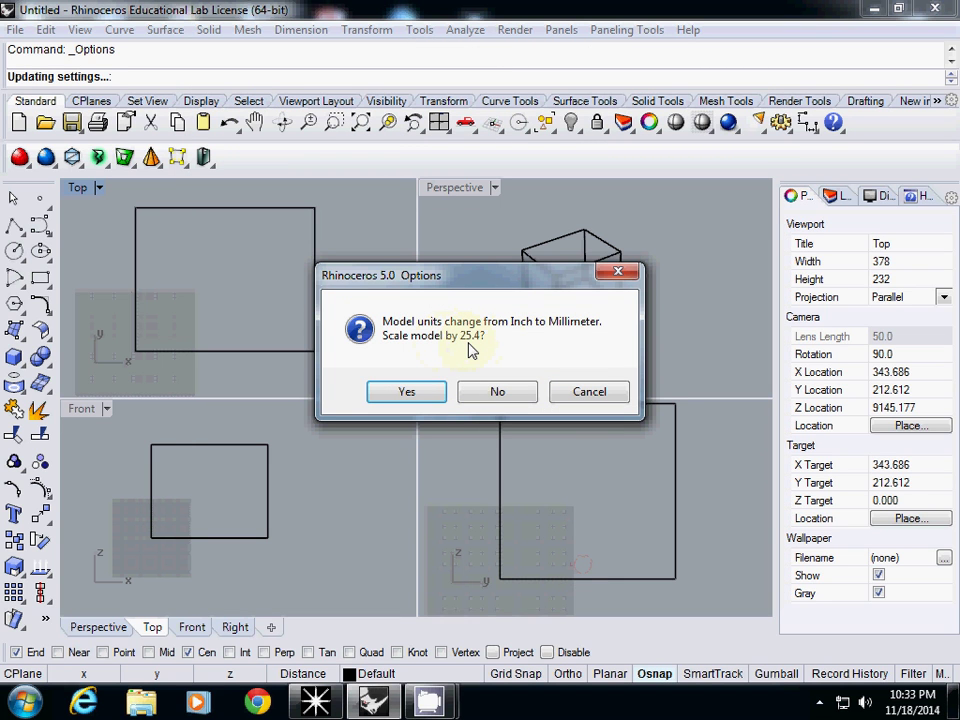
pyautogui.click(420, 392)
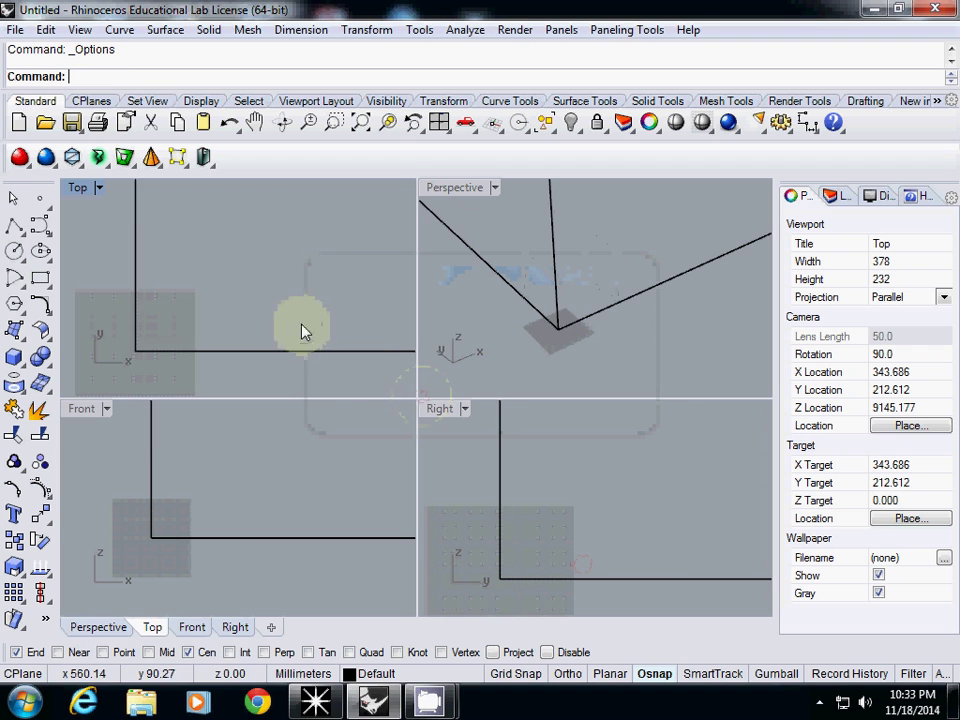
pyautogui.moveTo(300, 328); pyautogui.dragTo(251, 313, button='right')
pyautogui.scroll(-5, 193, 332)
# Export the selected box as 3D Studio file '01 box.3ds' on the Desktop, overwriting the old copy.
pyautogui.scroll(2, 260, 311)
pyautogui.click(278, 305)
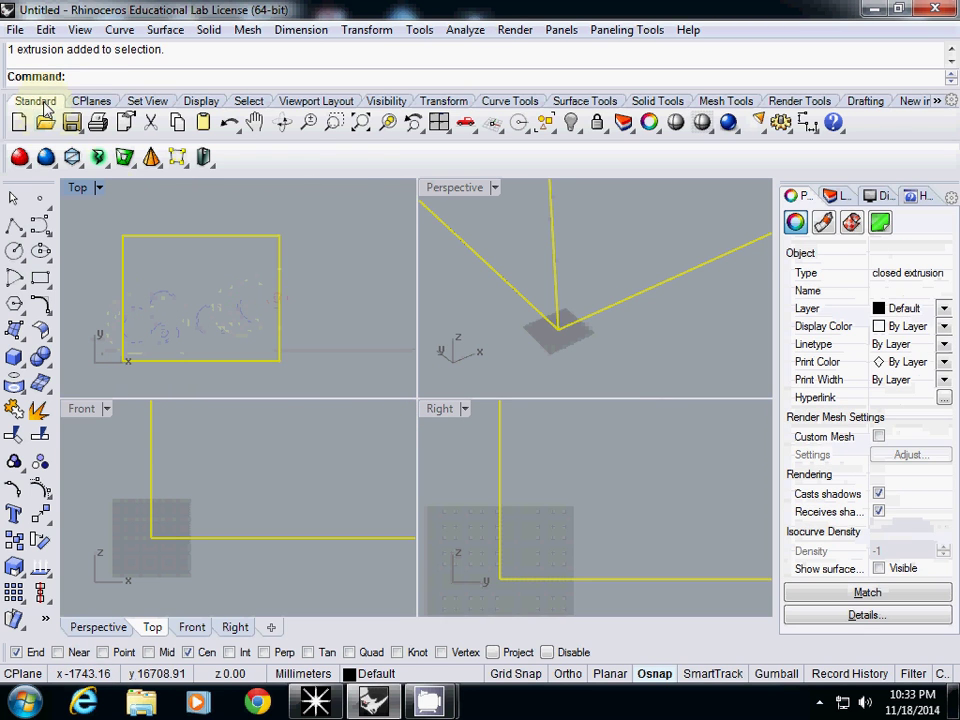
pyautogui.click(15, 29)
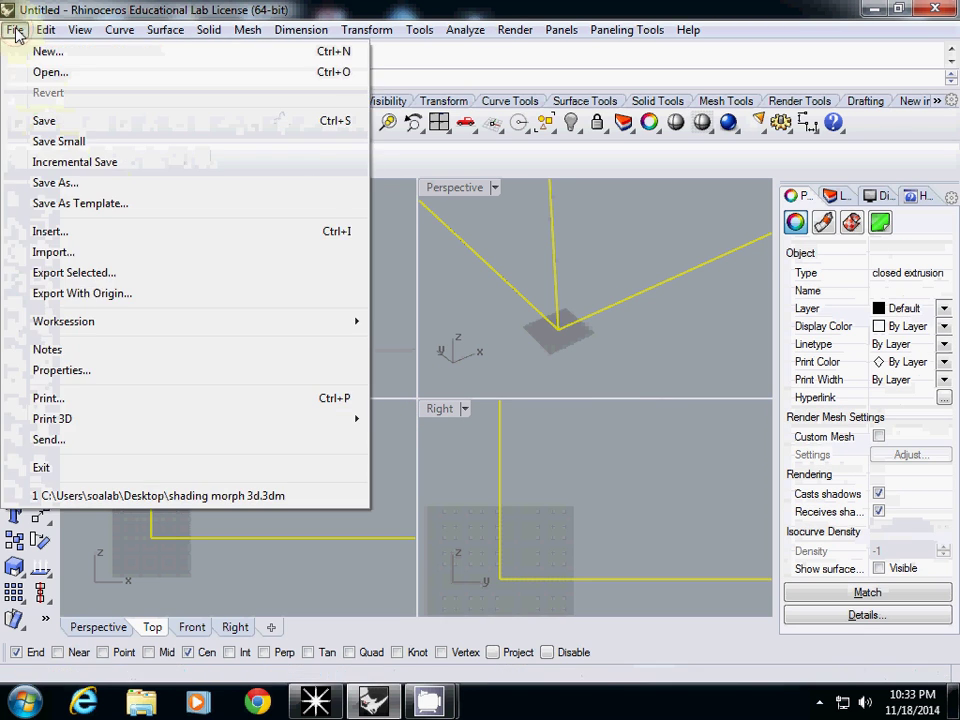
pyautogui.click(108, 274)
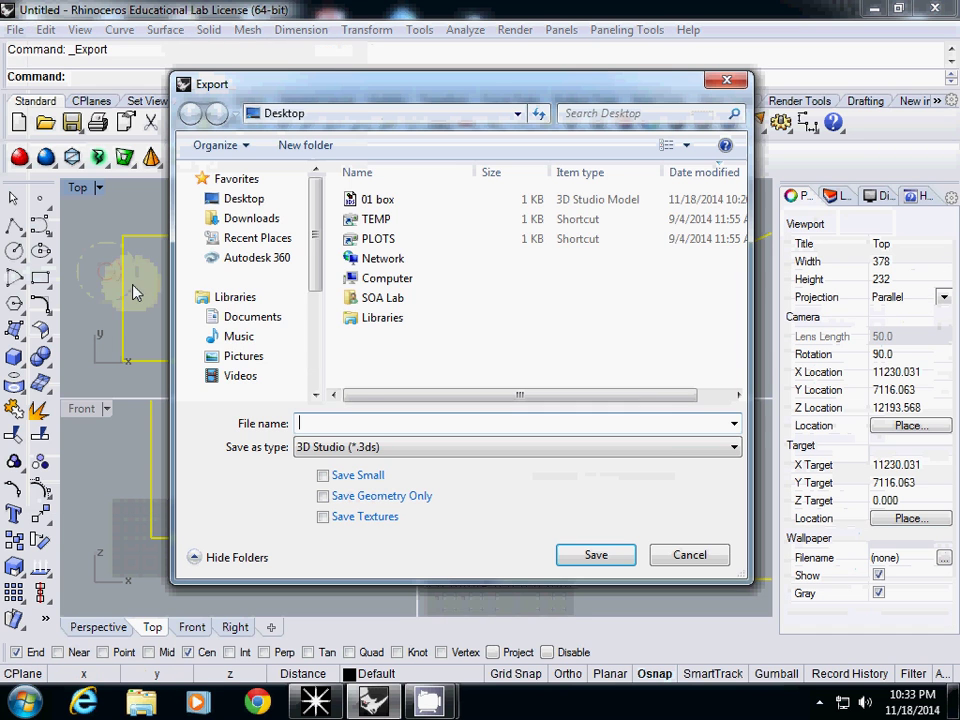
pyautogui.click(377, 199)
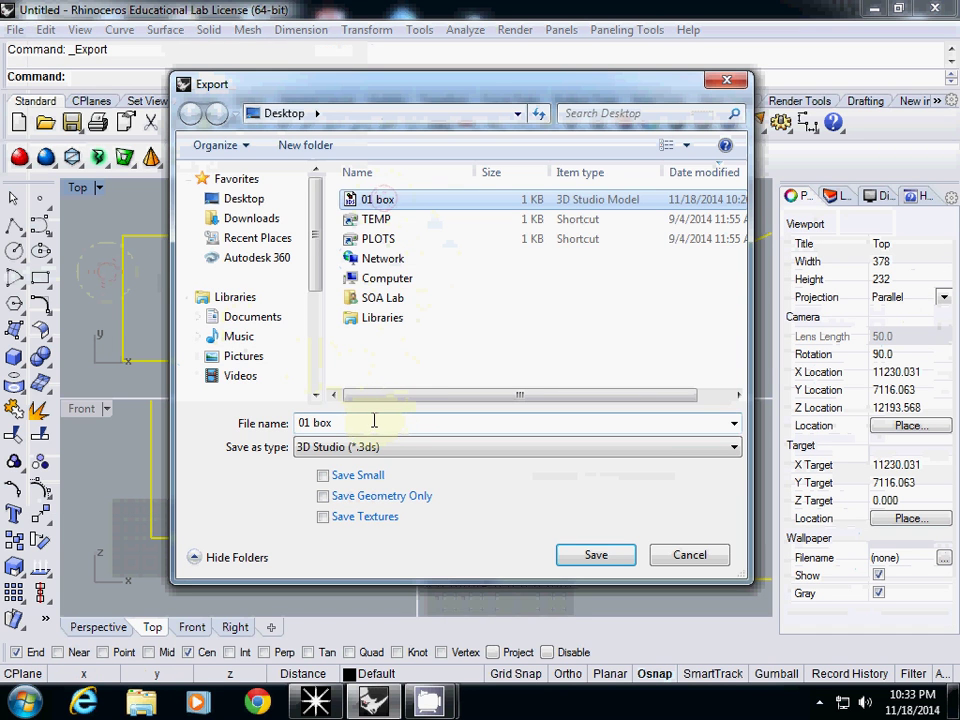
pyautogui.click(356, 449)
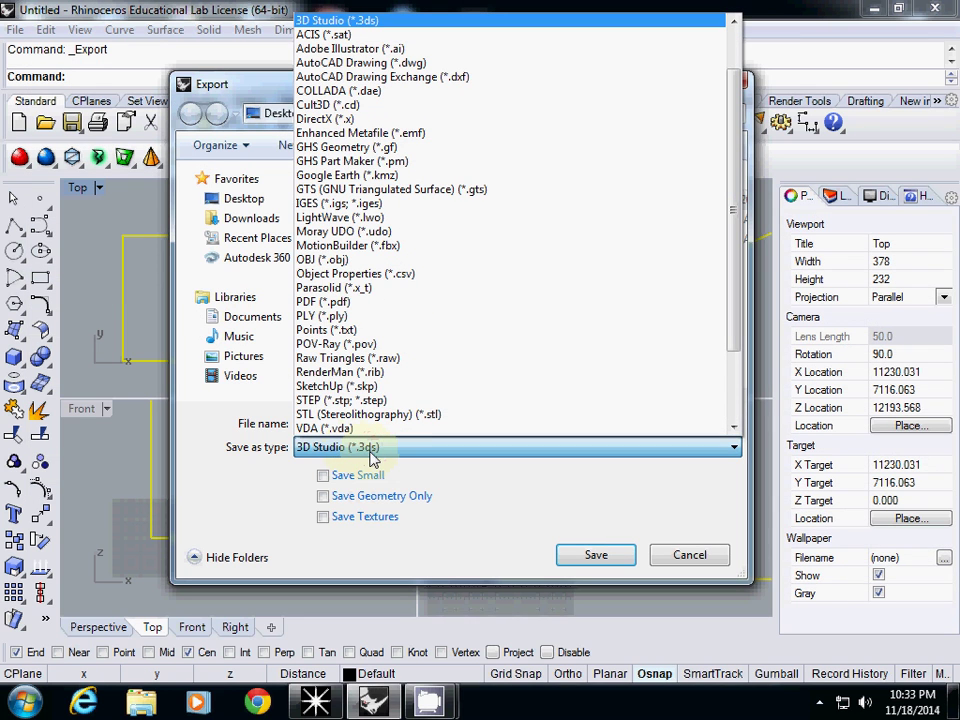
pyautogui.click(378, 457)
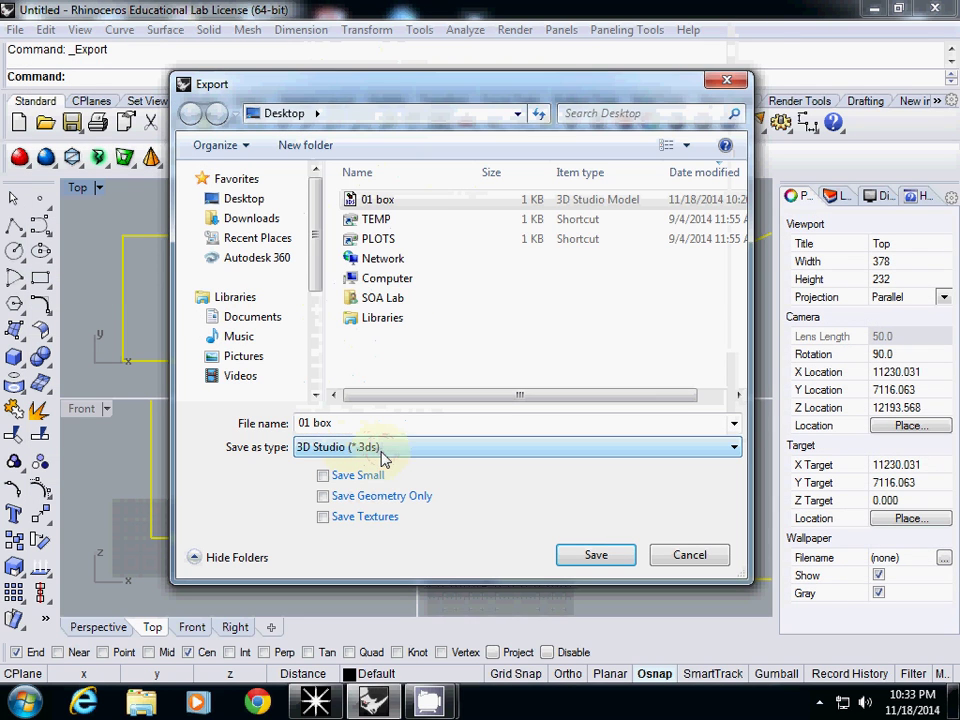
pyautogui.click(596, 556)
pyautogui.click(525, 358)
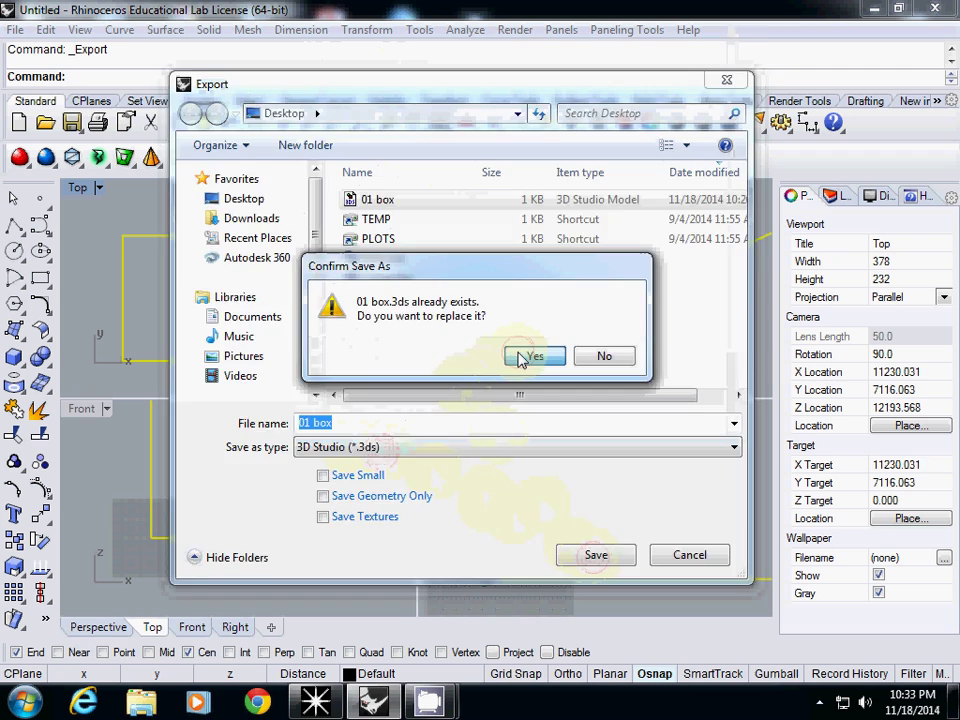
pyautogui.click(349, 374)
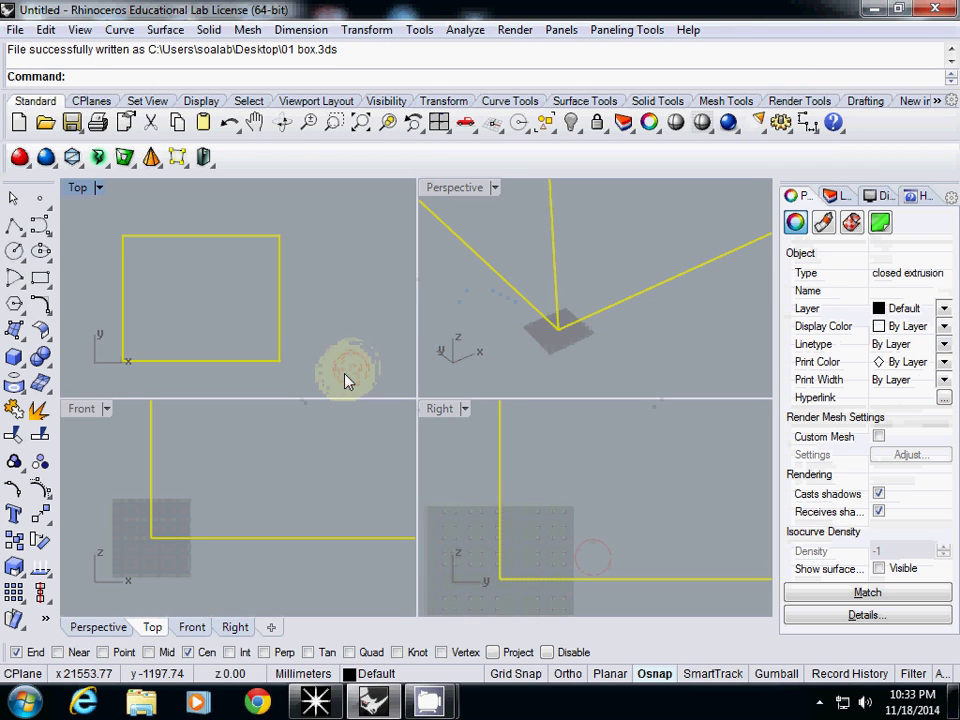
# In Ecotect, import 3D CAD geometry from the file '01 box.3ds'.
pyautogui.click(317, 704)
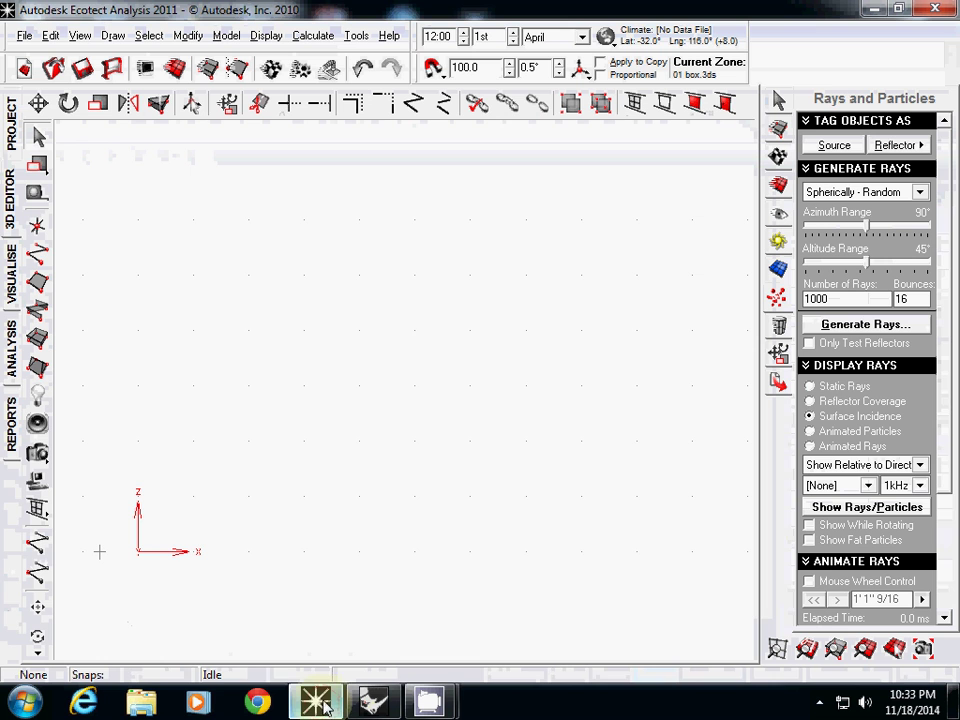
pyautogui.click(24, 36)
pyautogui.moveTo(150, 223)
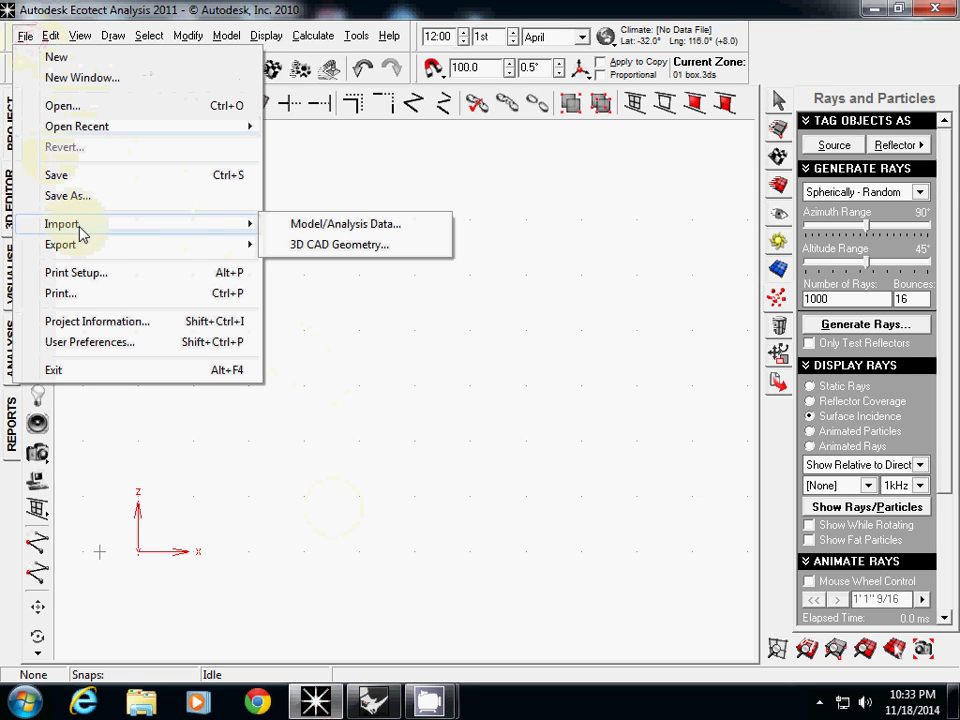
pyautogui.click(341, 247)
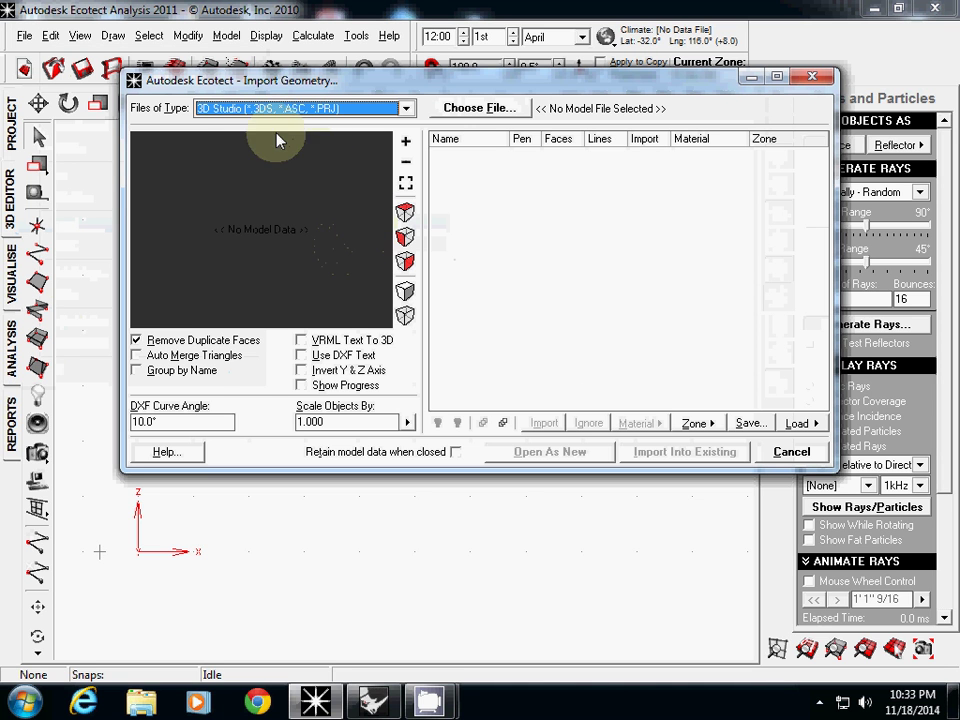
pyautogui.click(249, 108)
pyautogui.scroll(1, 375, 208)
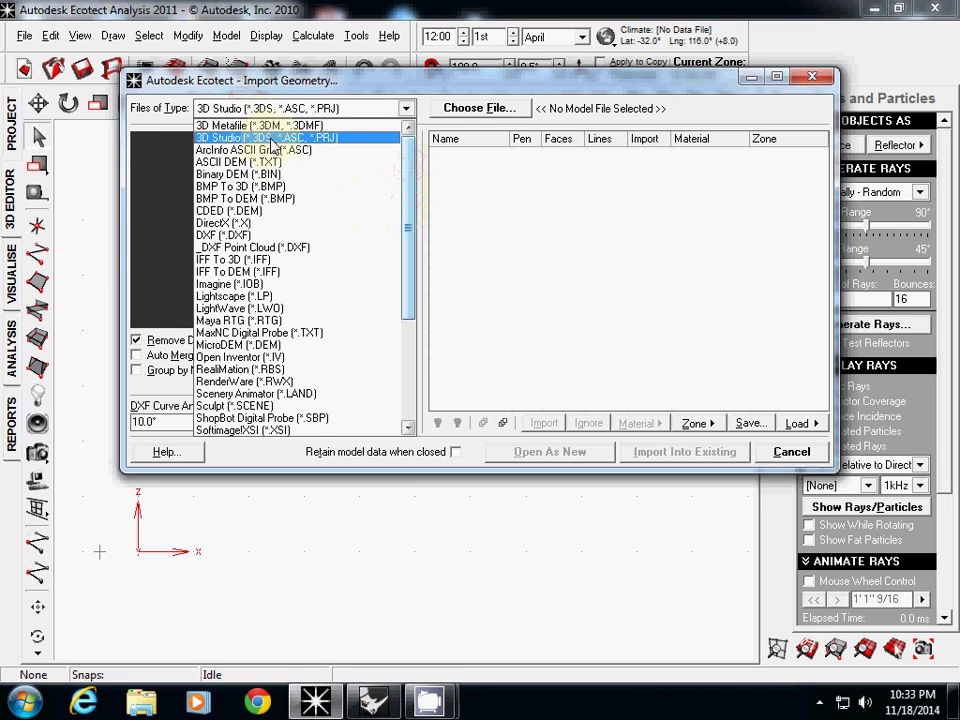
pyautogui.click(247, 139)
pyautogui.click(465, 113)
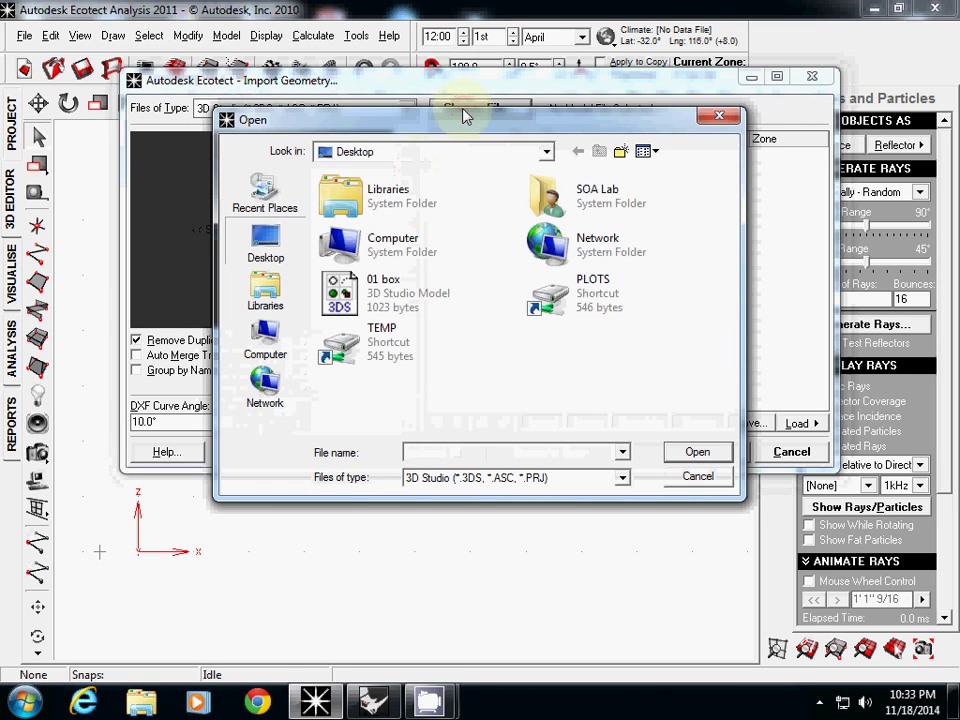
pyautogui.click(333, 372)
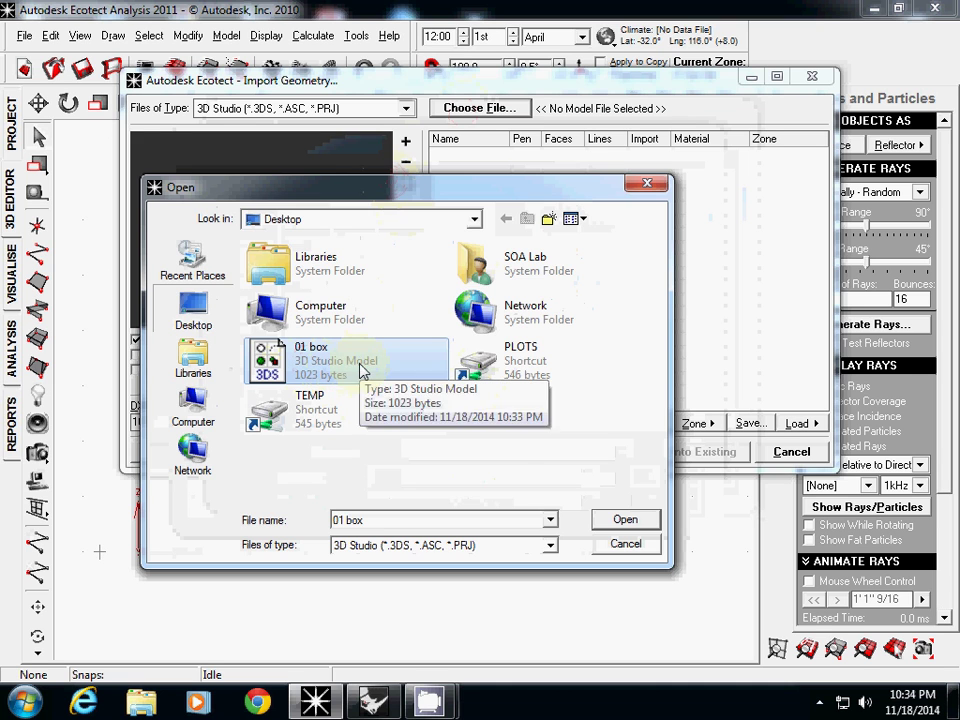
pyautogui.click(610, 519)
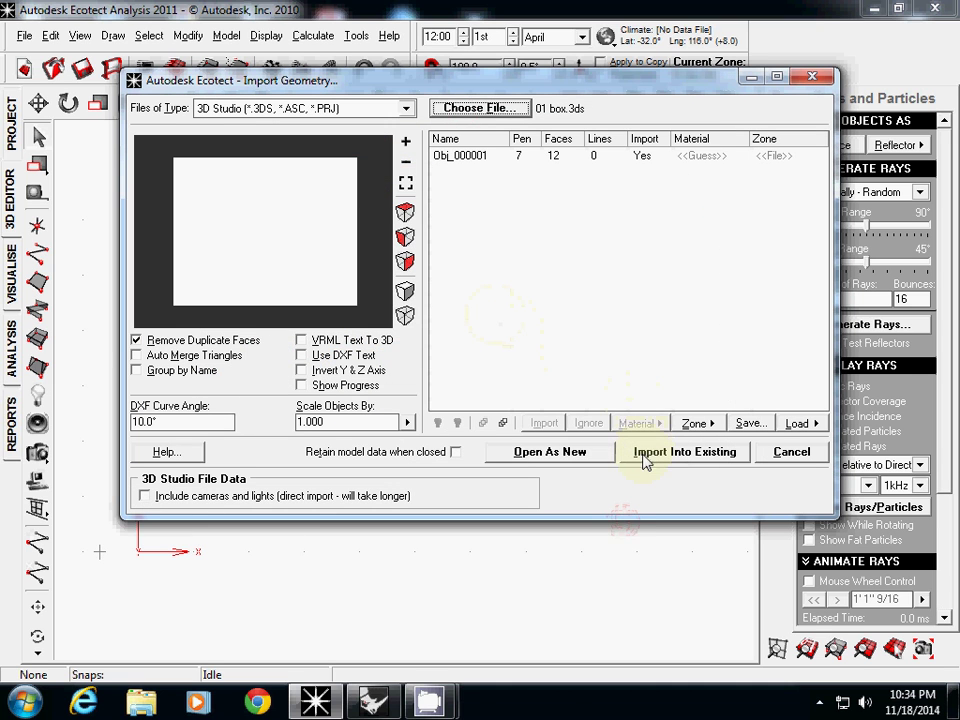
# Open the box as a new model, discarding the unsaved current model.
pyautogui.click(550, 452)
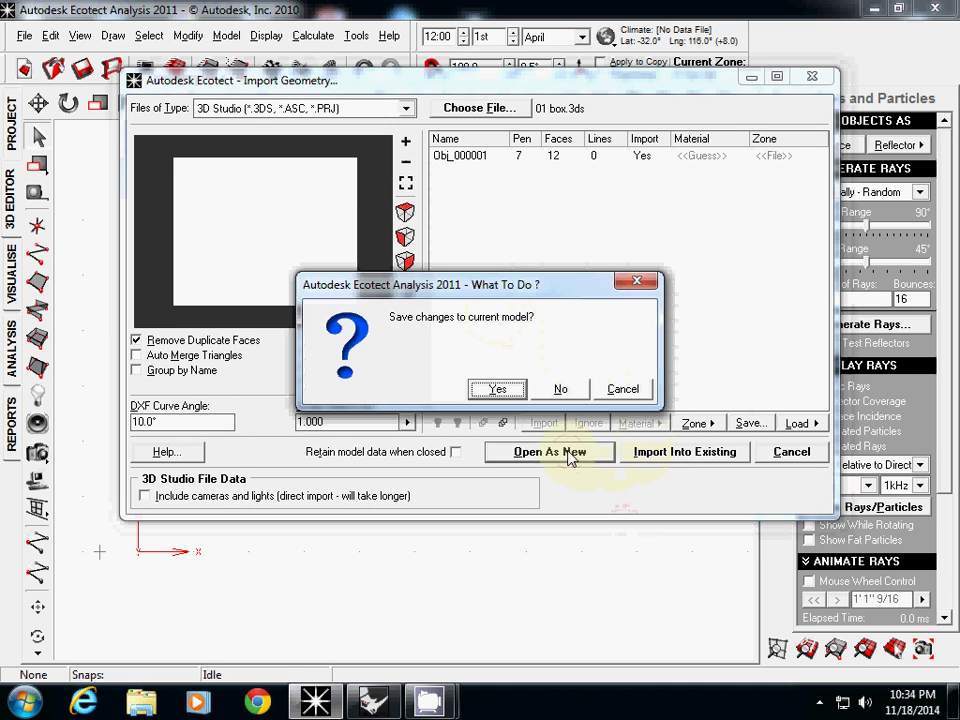
pyautogui.click(508, 390)
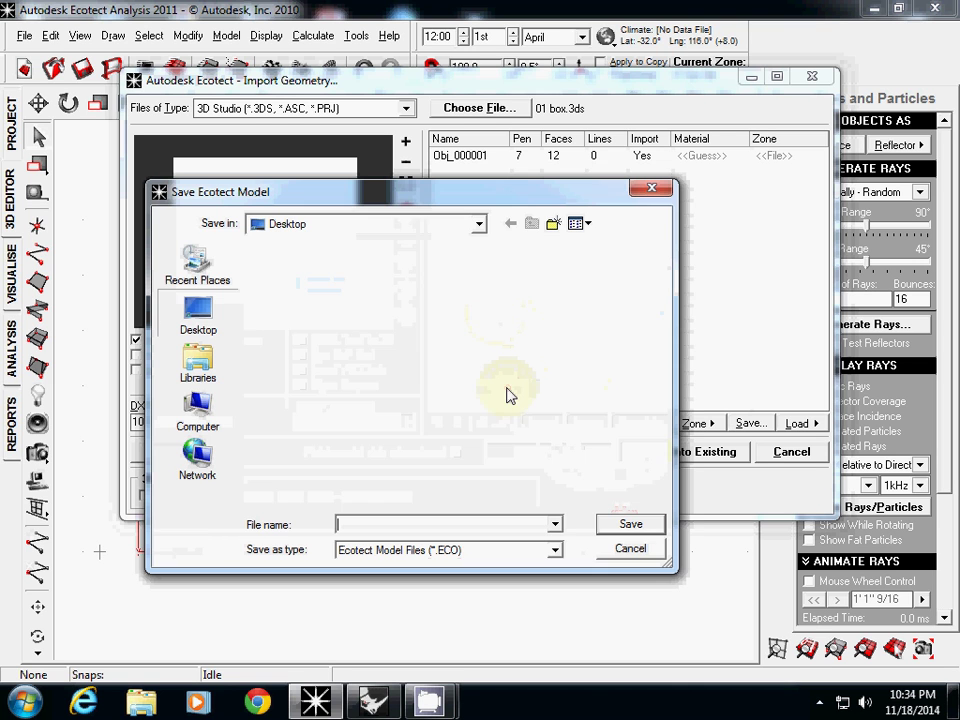
pyautogui.click(621, 553)
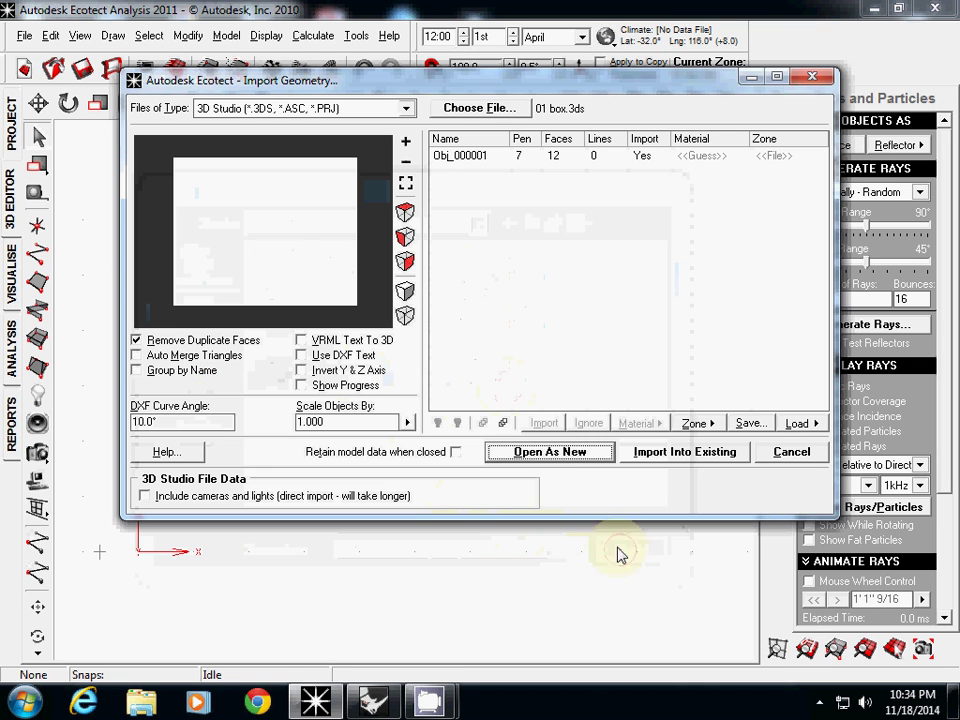
pyautogui.click(550, 451)
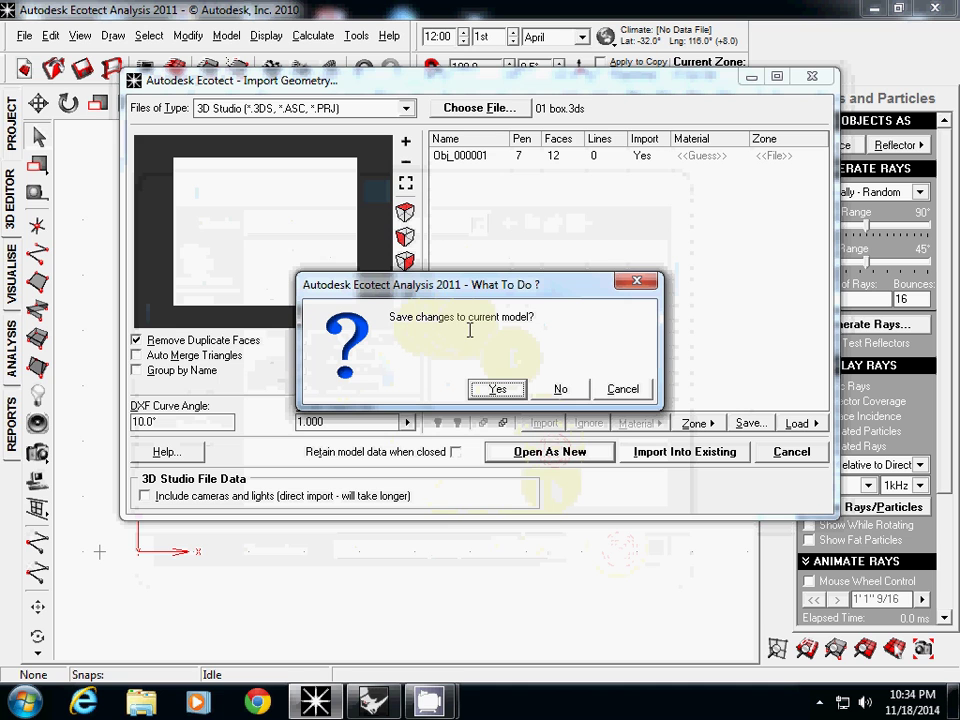
pyautogui.click(563, 390)
# Inspect the imported box in top, front, side and orbited 3D perspective views.
pyautogui.moveTo(343, 358)
pyautogui.mouseDown(button='middle')
pyautogui.moveTo(343, 332)
pyautogui.moveTo(342, 345)
pyautogui.mouseUp(button='middle')
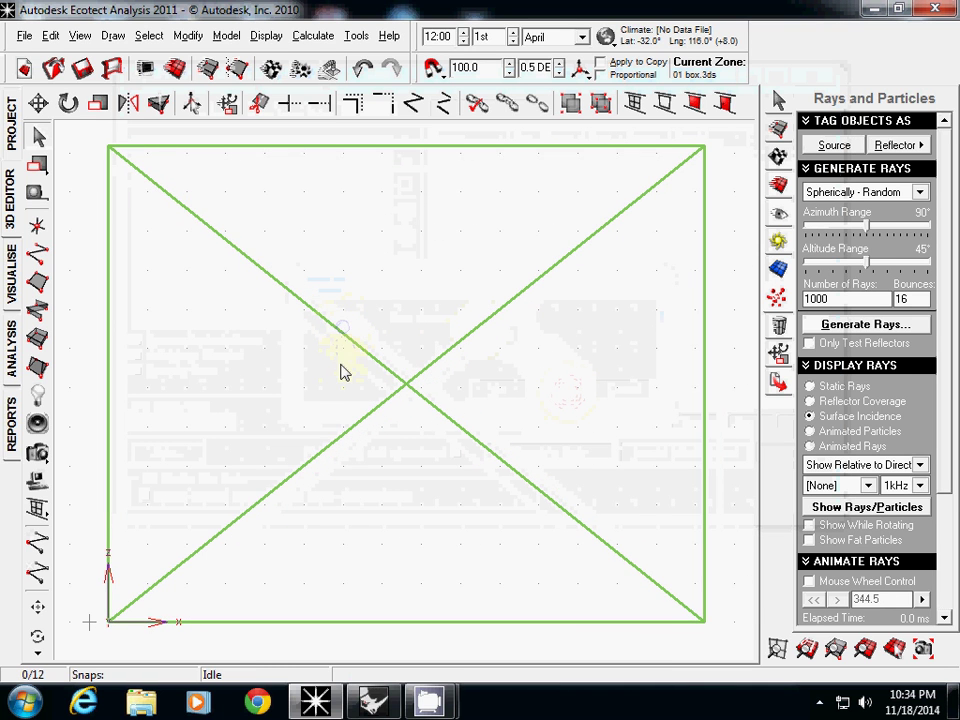
pyautogui.click(780, 185)
pyautogui.click(810, 125)
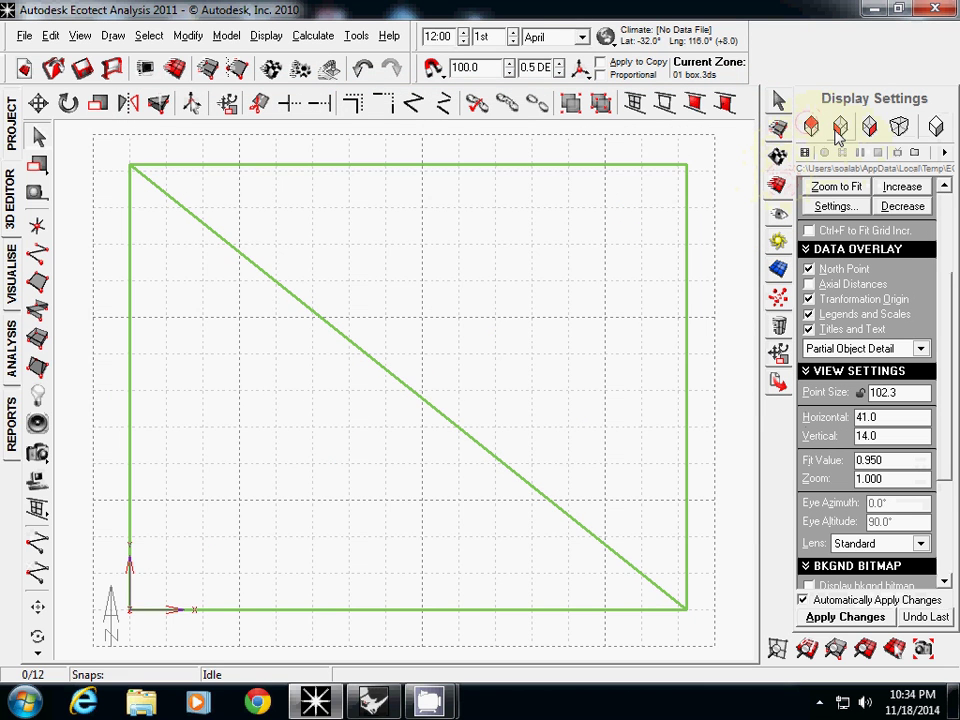
pyautogui.click(837, 132)
pyautogui.click(869, 126)
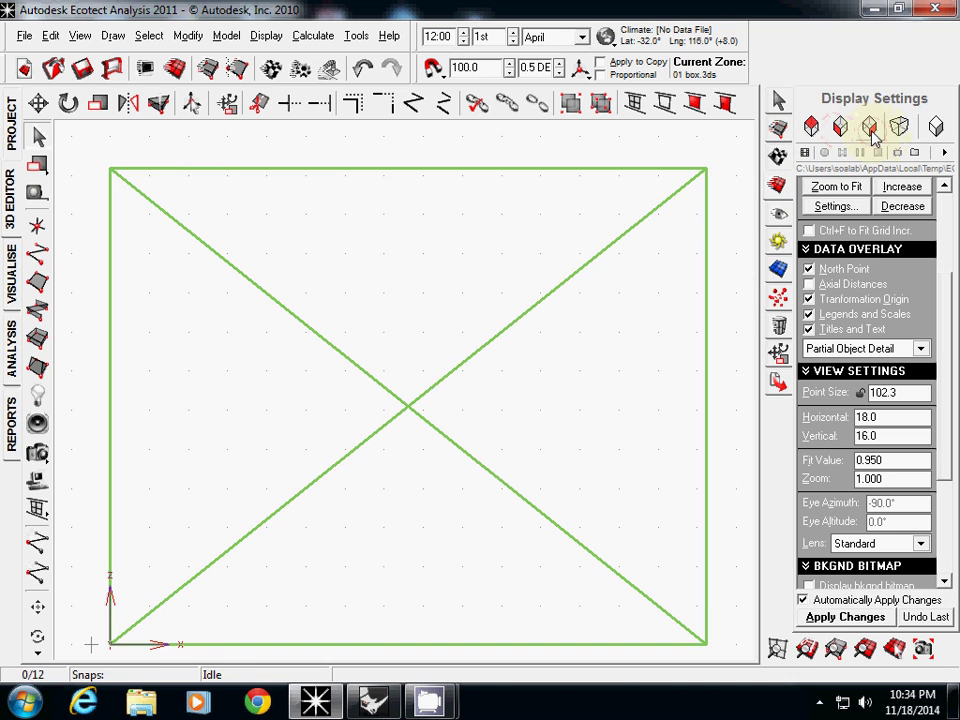
pyautogui.click(897, 127)
pyautogui.moveTo(568, 289); pyautogui.dragTo(428, 428, button='right')
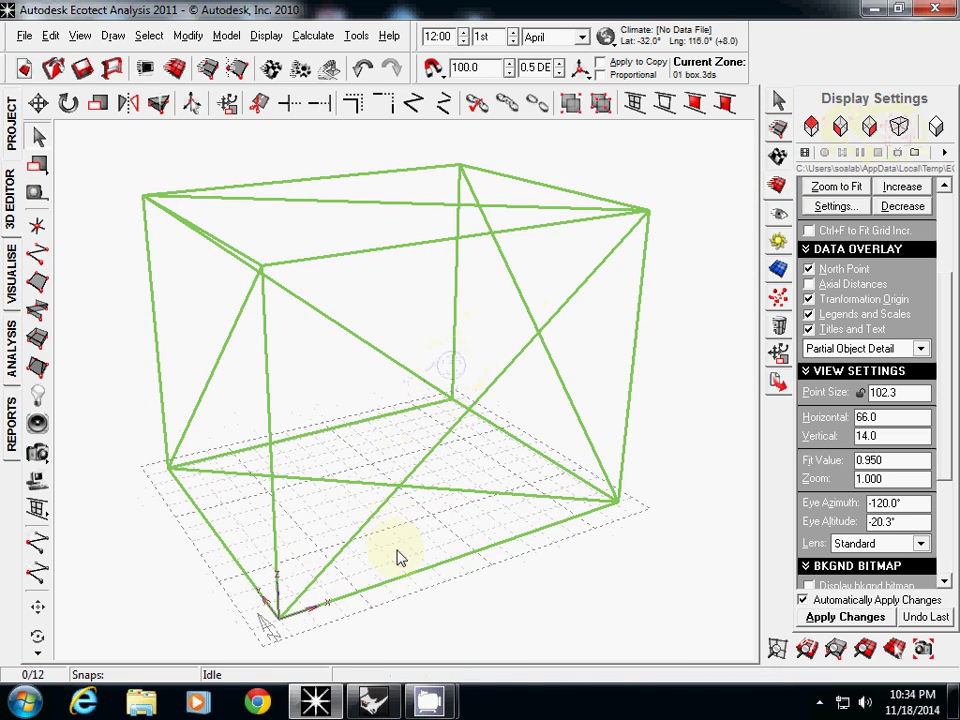
pyautogui.moveTo(397, 557); pyautogui.dragTo(367, 490, button='right')
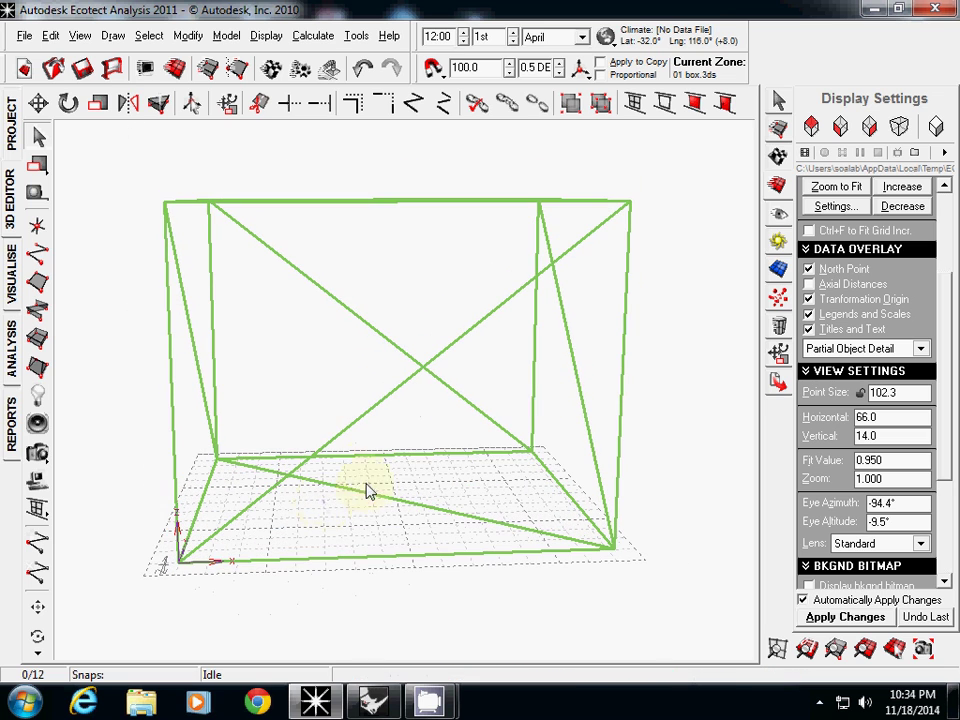
# Measure the box's long edge in plan from the origin, roughly 15,150–15,200 mm.
pyautogui.click(811, 127)
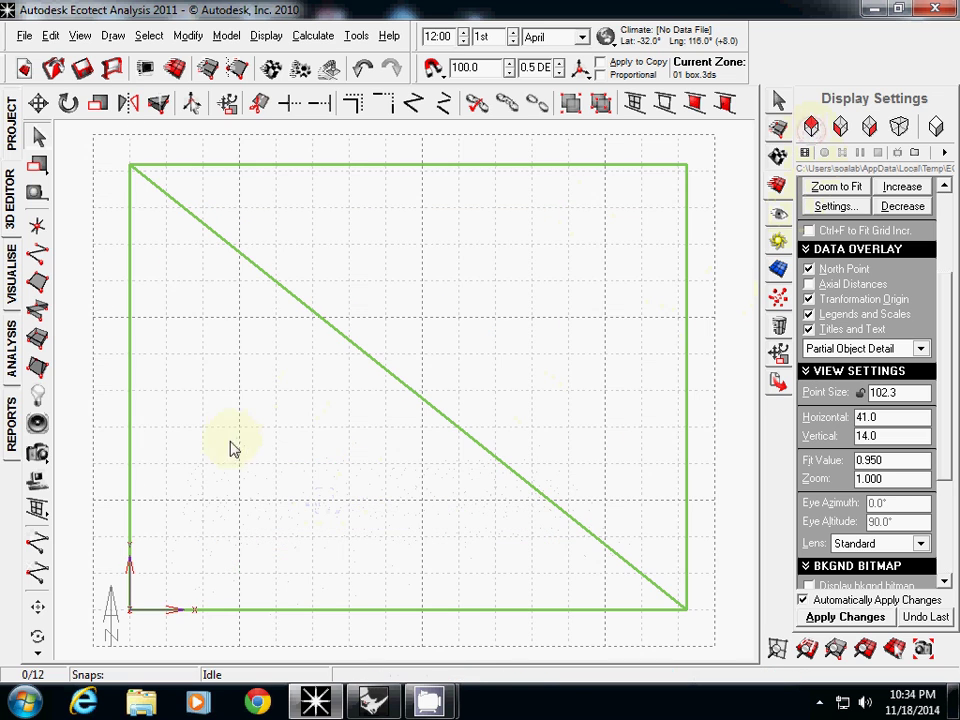
pyautogui.moveTo(230, 449); pyautogui.dragTo(220, 417, button='middle')
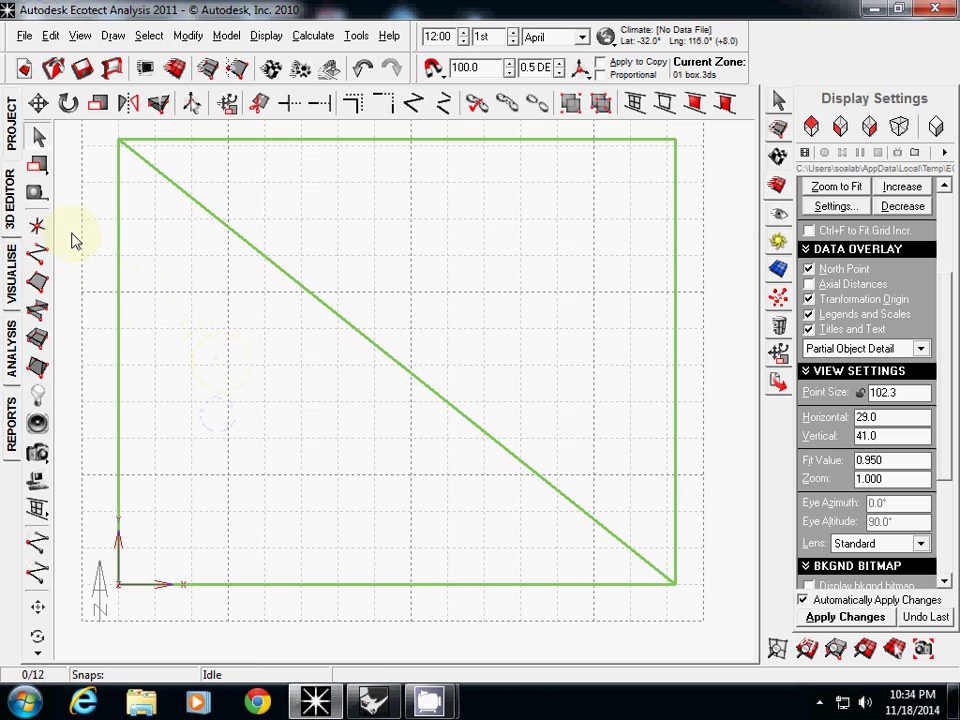
pyautogui.click(36, 193)
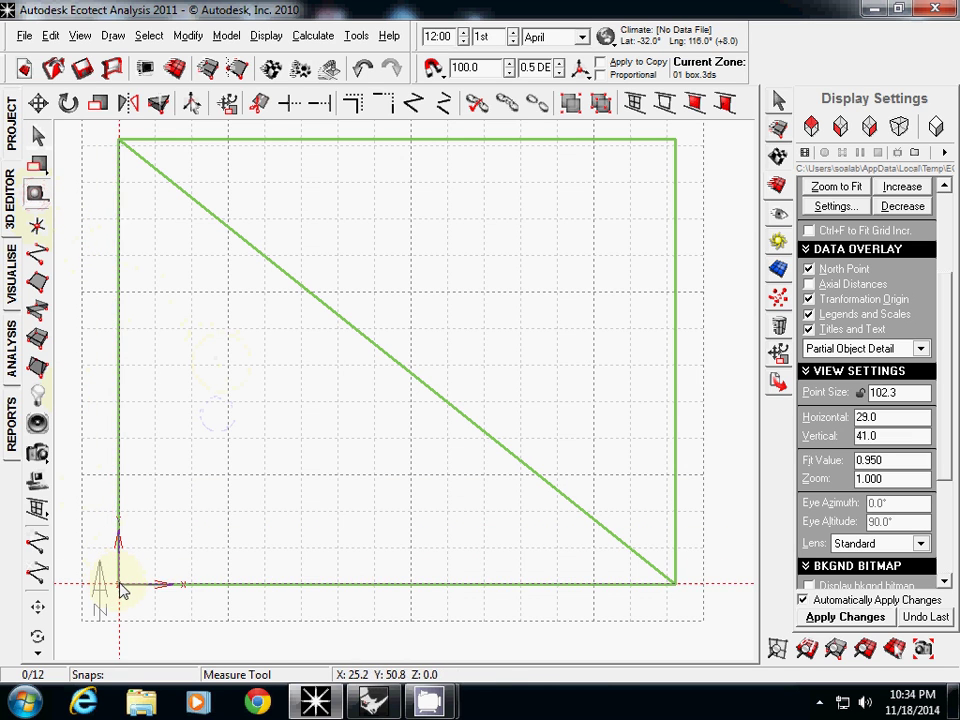
pyautogui.moveTo(120, 586); pyautogui.dragTo(654, 594)
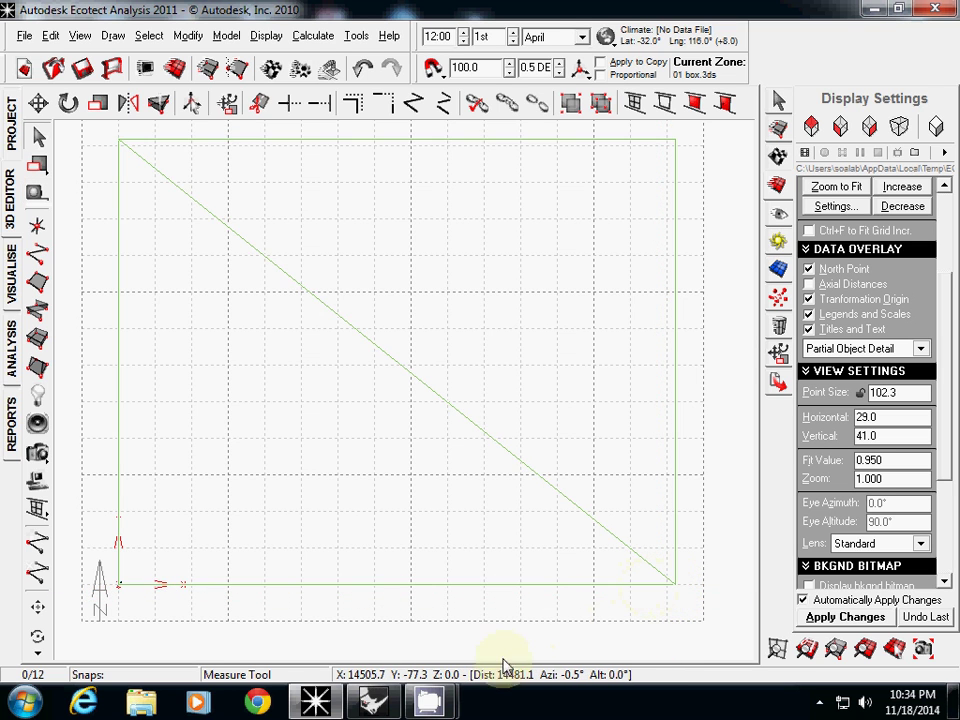
# Back in Rhino, activate the viewport and dismiss the reopened export dialog.
pyautogui.click(373, 703)
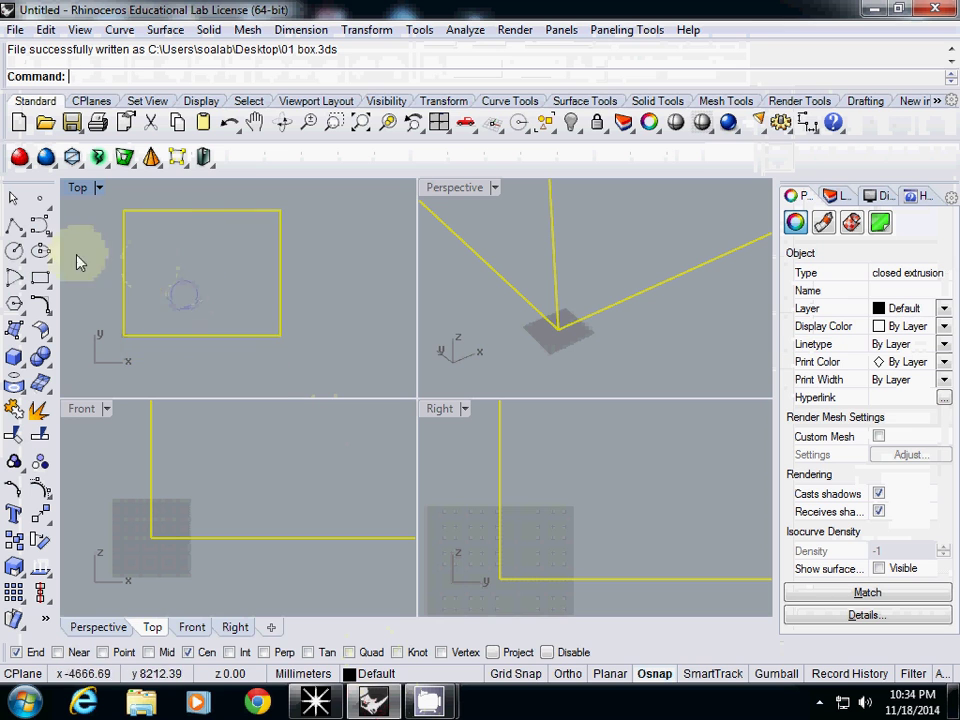
pyautogui.rightClick(534, 349)
pyautogui.click(684, 553)
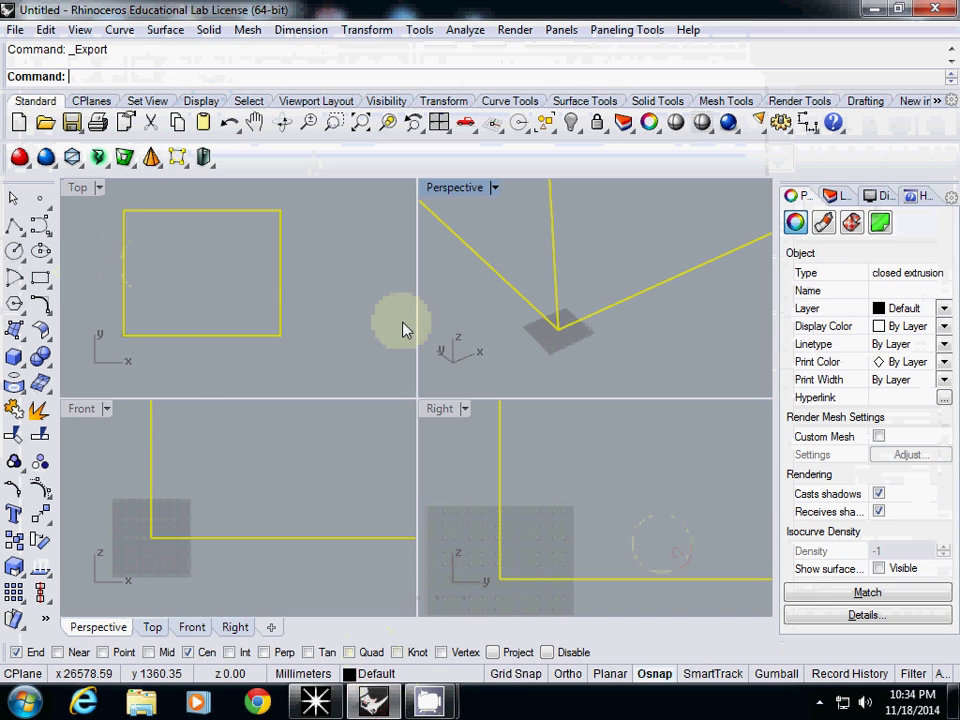
pyautogui.moveTo(306, 322); pyautogui.dragTo(300, 321, button='right')
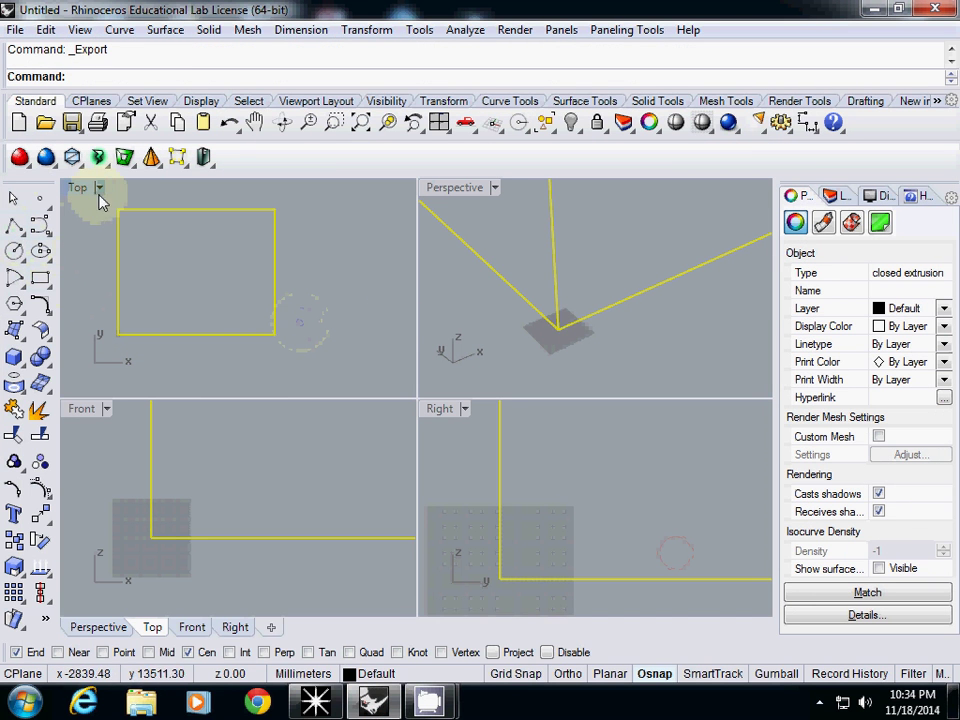
# Add a linear dimension along the rectangle's bottom edge, then delete it.
pyautogui.click(304, 33)
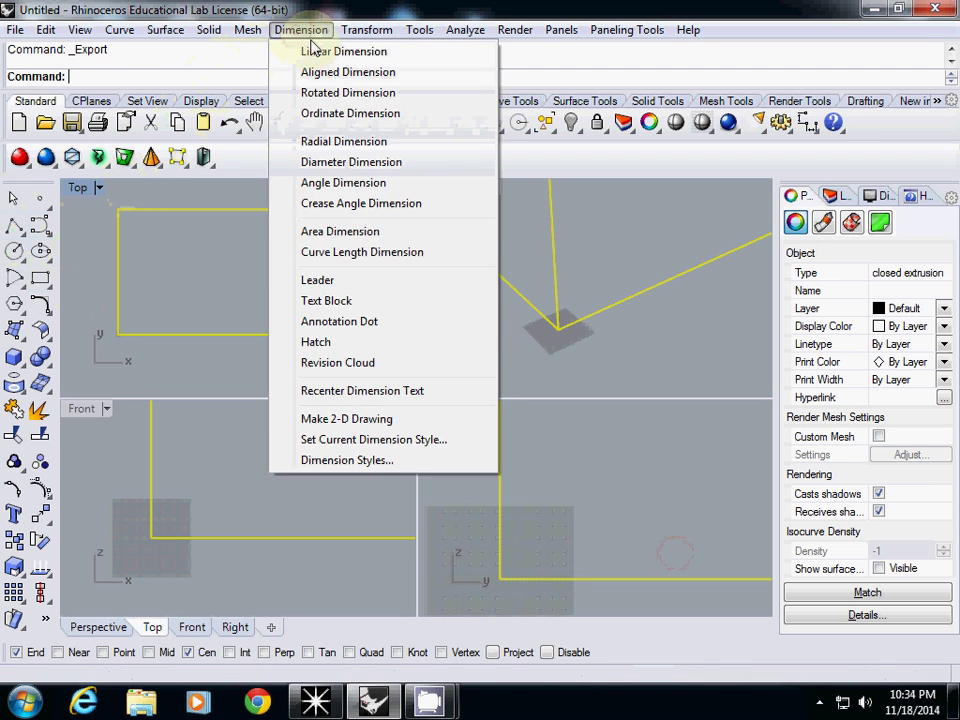
pyautogui.click(343, 51)
pyautogui.click(118, 335)
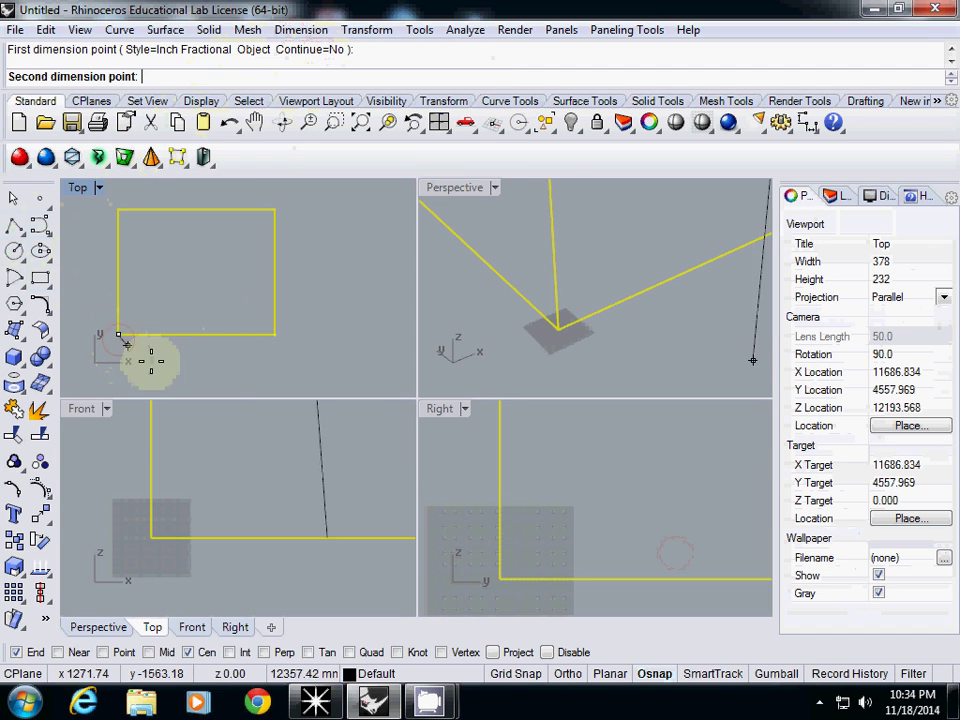
pyautogui.click(275, 336)
pyautogui.click(274, 356)
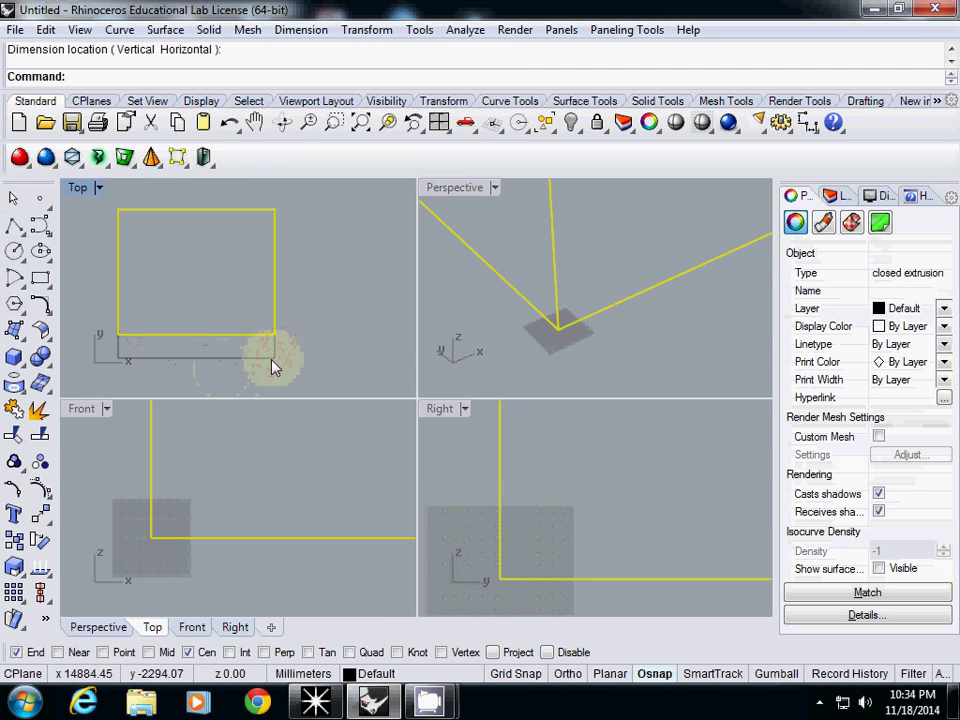
pyautogui.scroll(4, 198, 364)
pyautogui.scroll(-2, 200, 364)
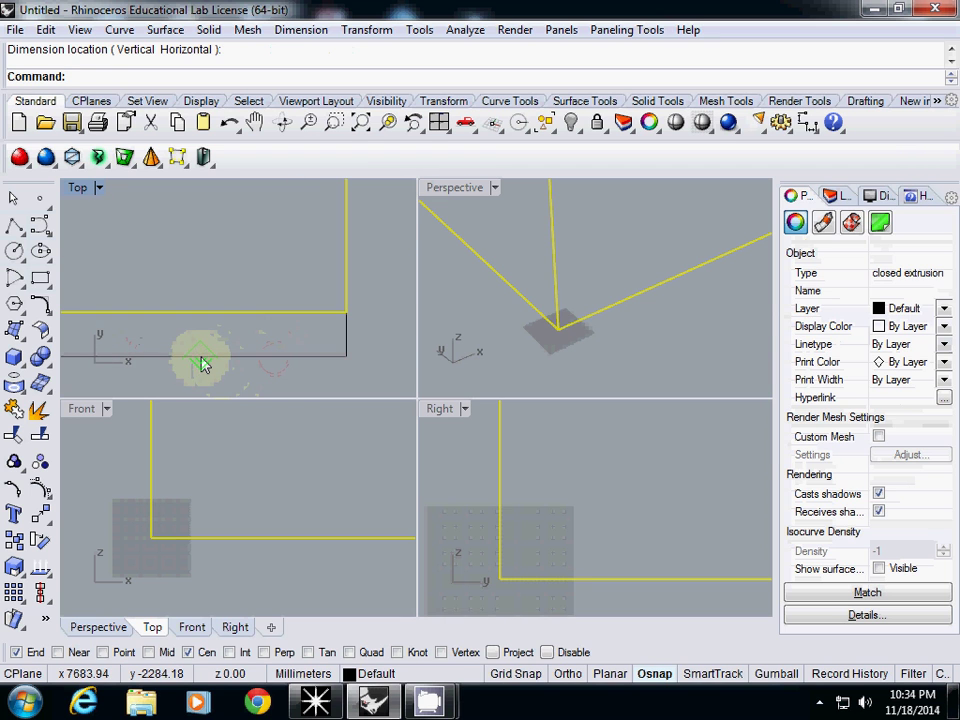
pyautogui.click(200, 364)
pyautogui.press('Delete')
# Trace the bottom edge with a polyline and measure it with Length: 15240.00 mm.
pyautogui.click(47, 309)
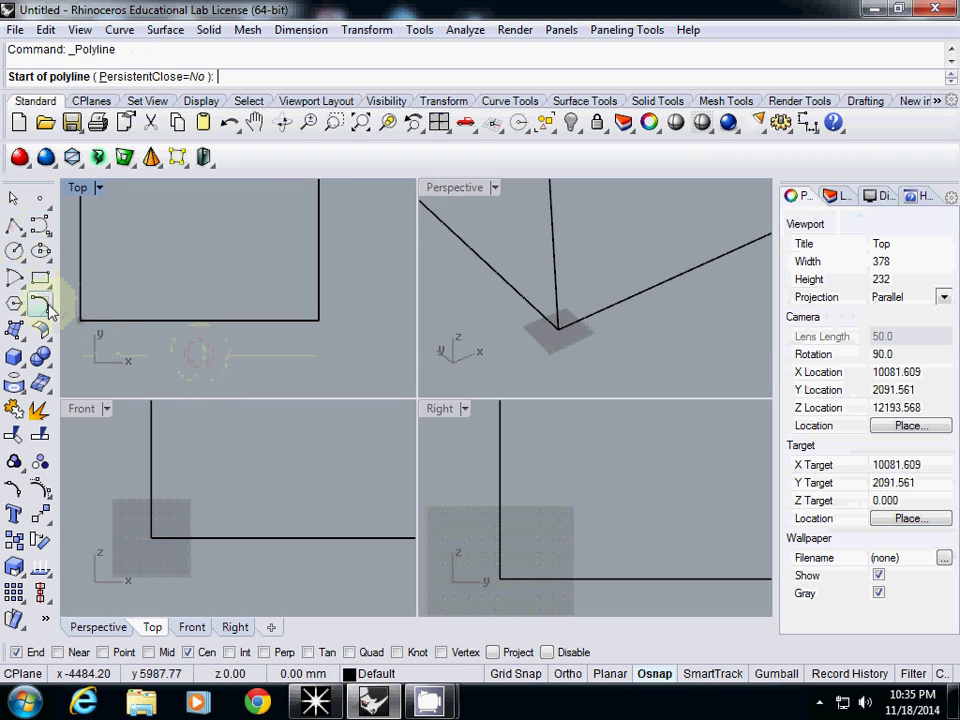
pyautogui.click(80, 320)
pyautogui.click(318, 320)
pyautogui.press('Return')
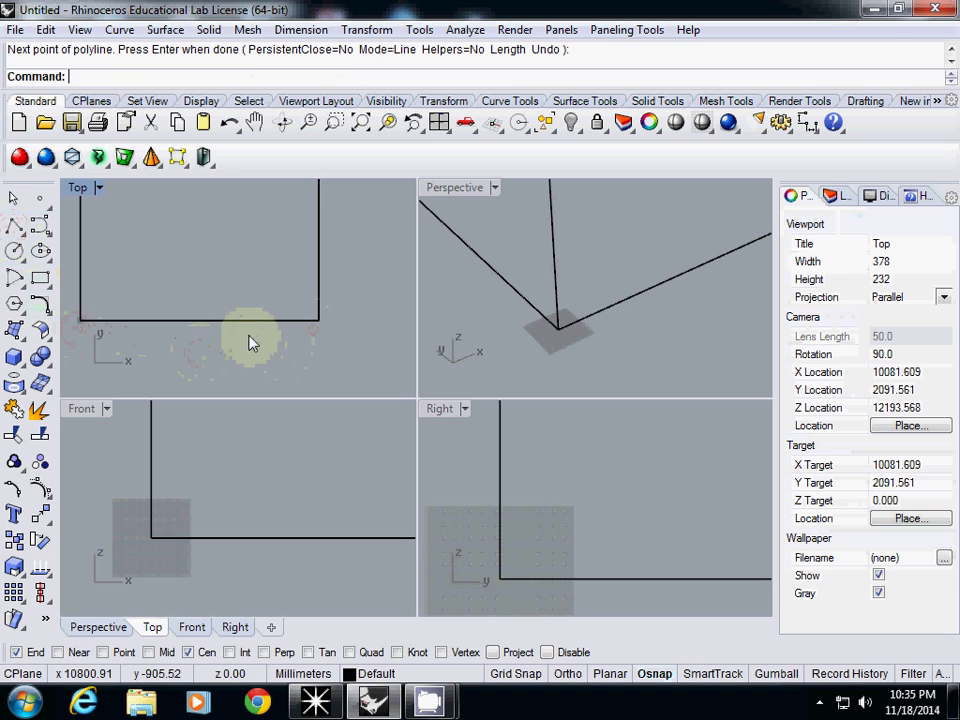
pyautogui.click(251, 326)
pyautogui.click(298, 374)
pyautogui.write('Le')
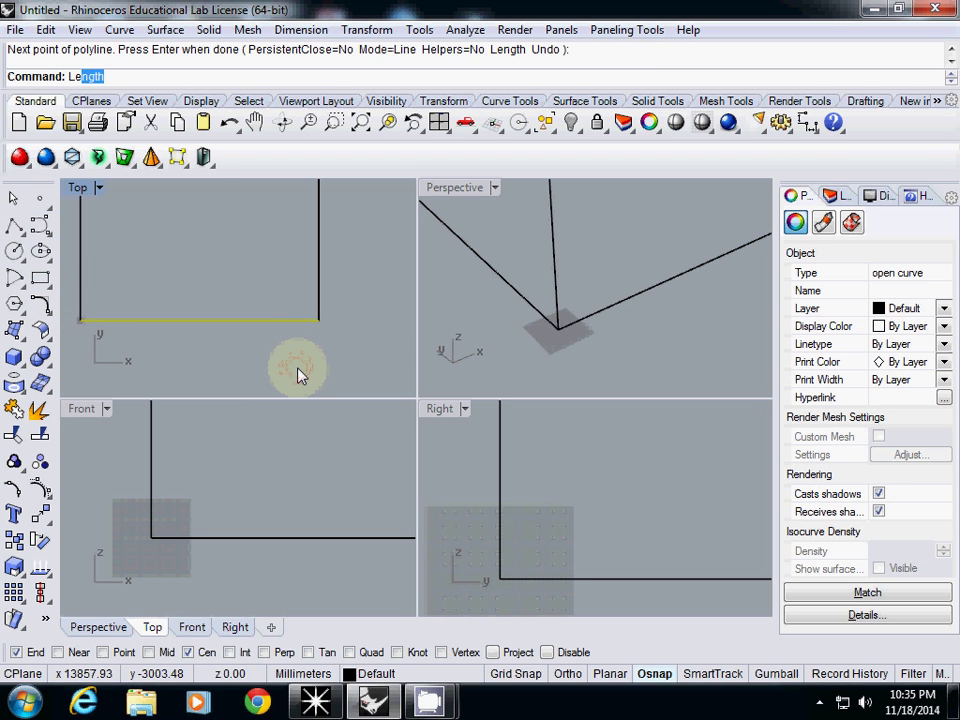
pyautogui.write('ngth')
pyautogui.press('Return')
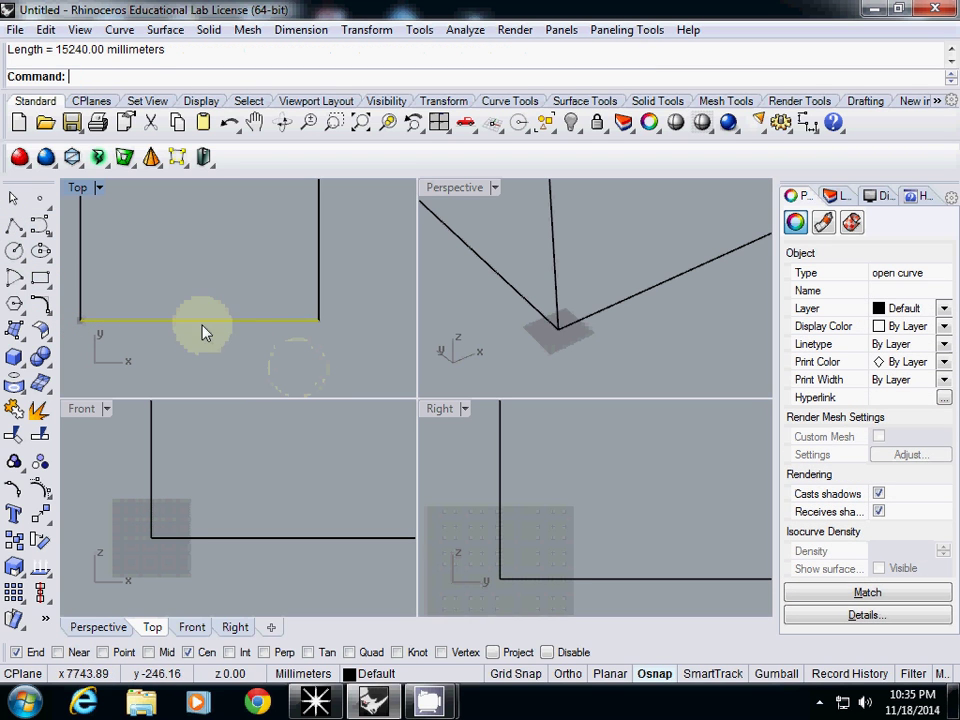
# In Ecotect, pick the line/object tool and switch the box to front elevation.
pyautogui.click(384, 704)
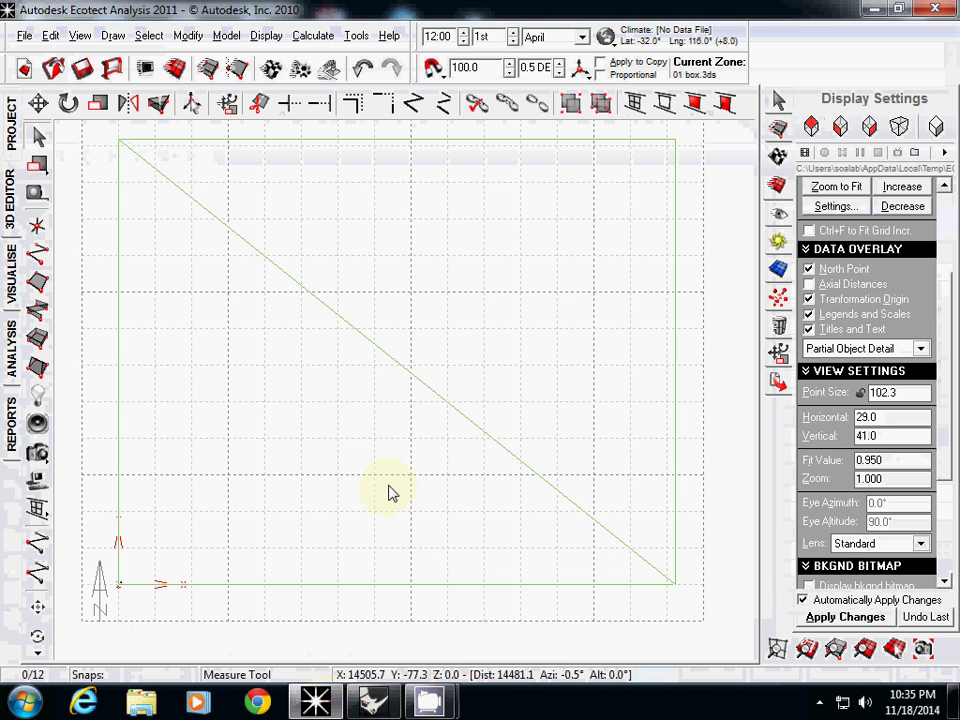
pyautogui.click(38, 425)
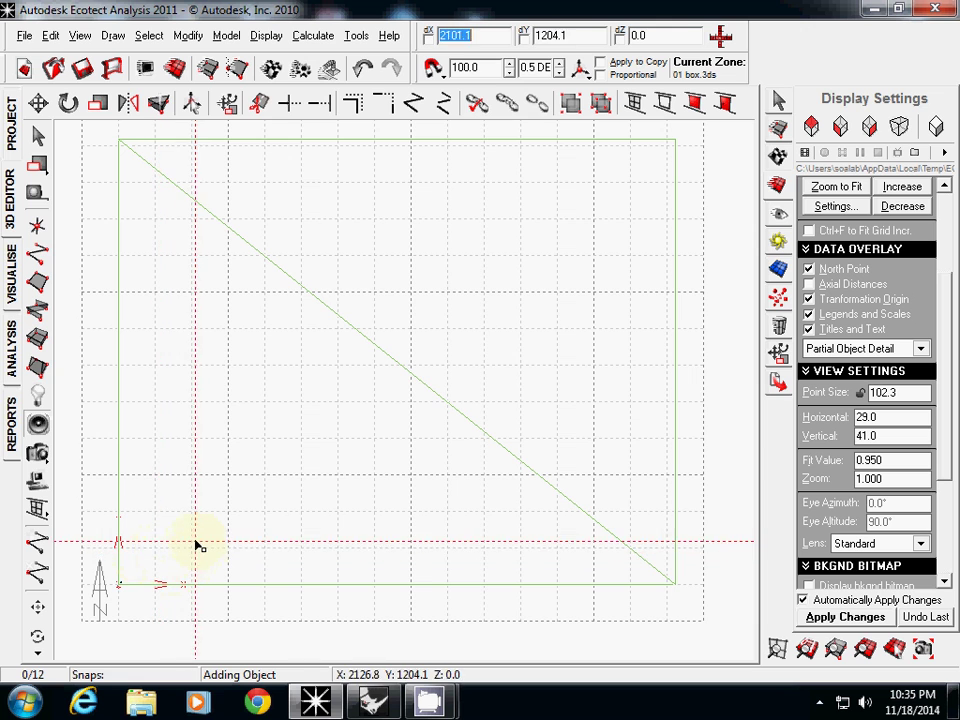
pyautogui.click(869, 126)
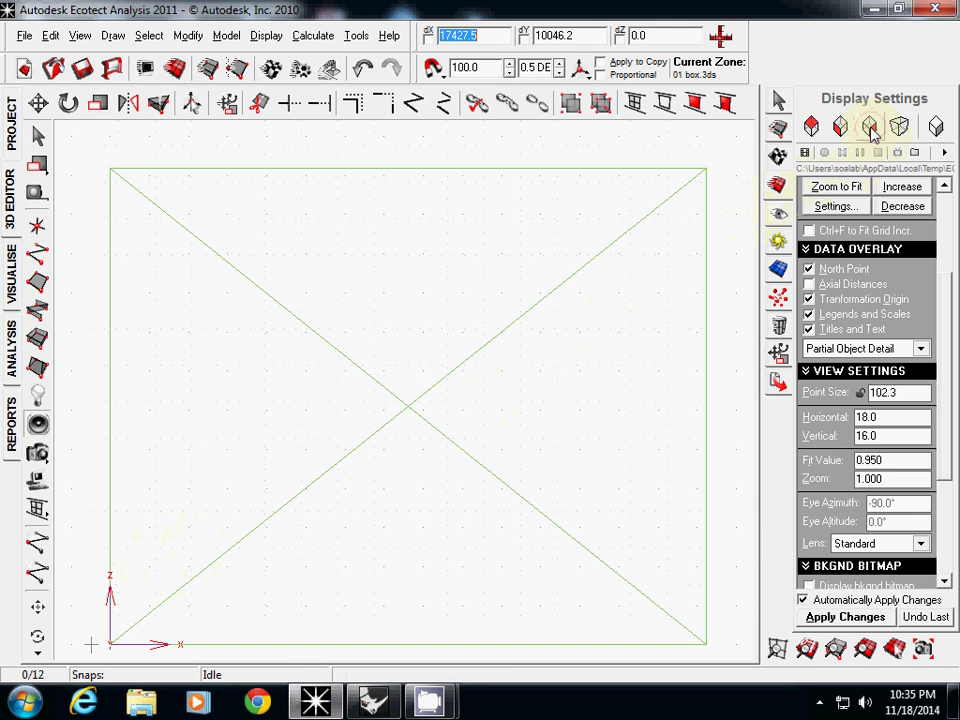
# Draw a horizontal line across the box, then select it in top plan view.
pyautogui.click(173, 588)
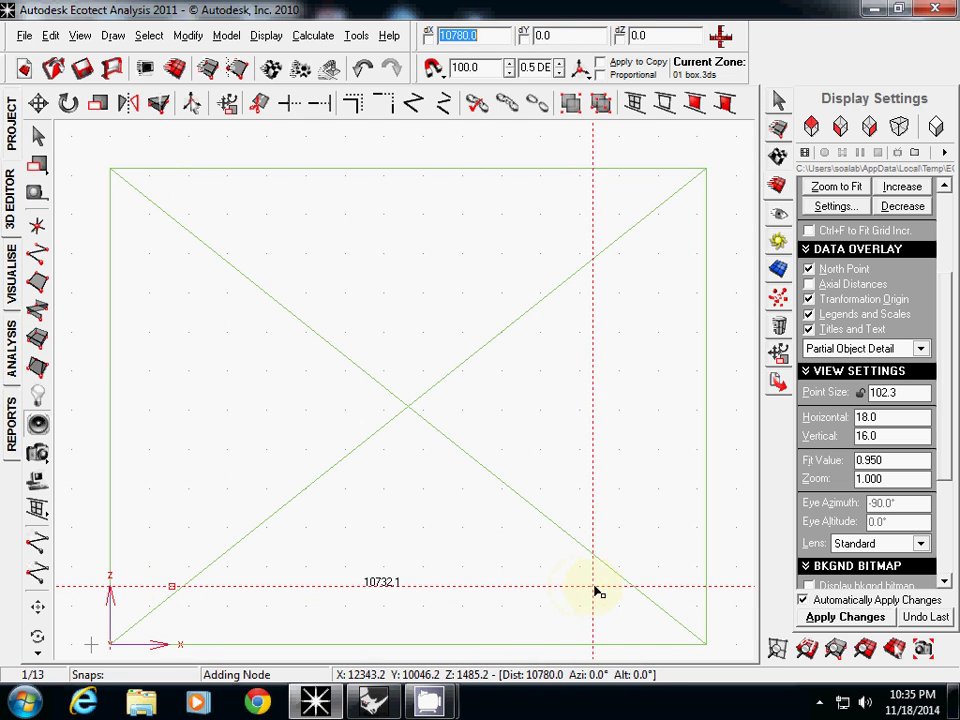
pyautogui.doubleClick(689, 589)
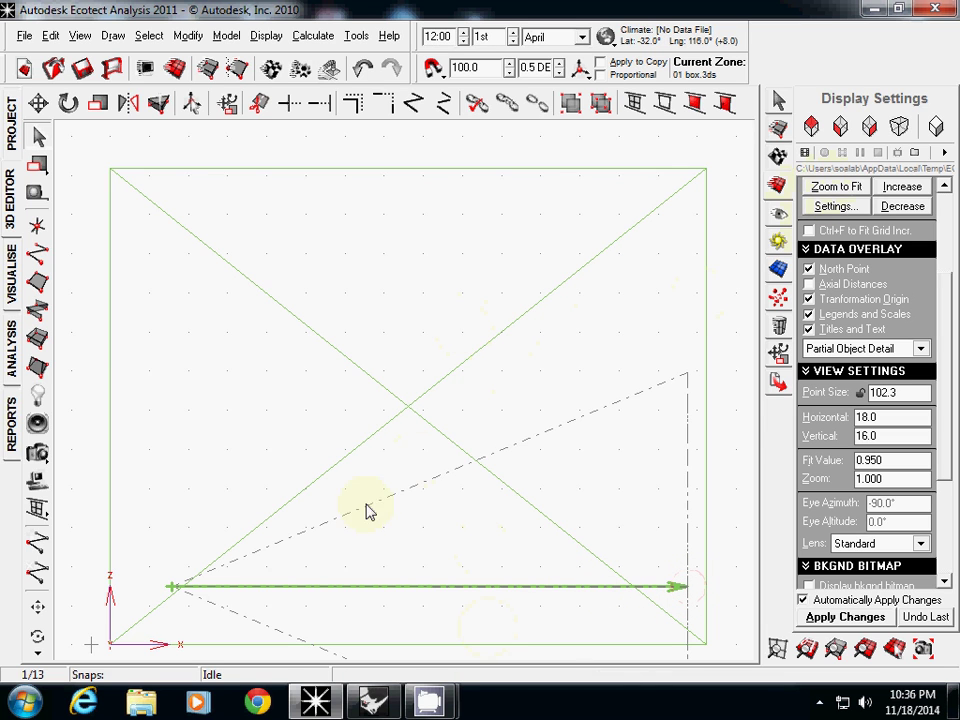
pyautogui.click(813, 132)
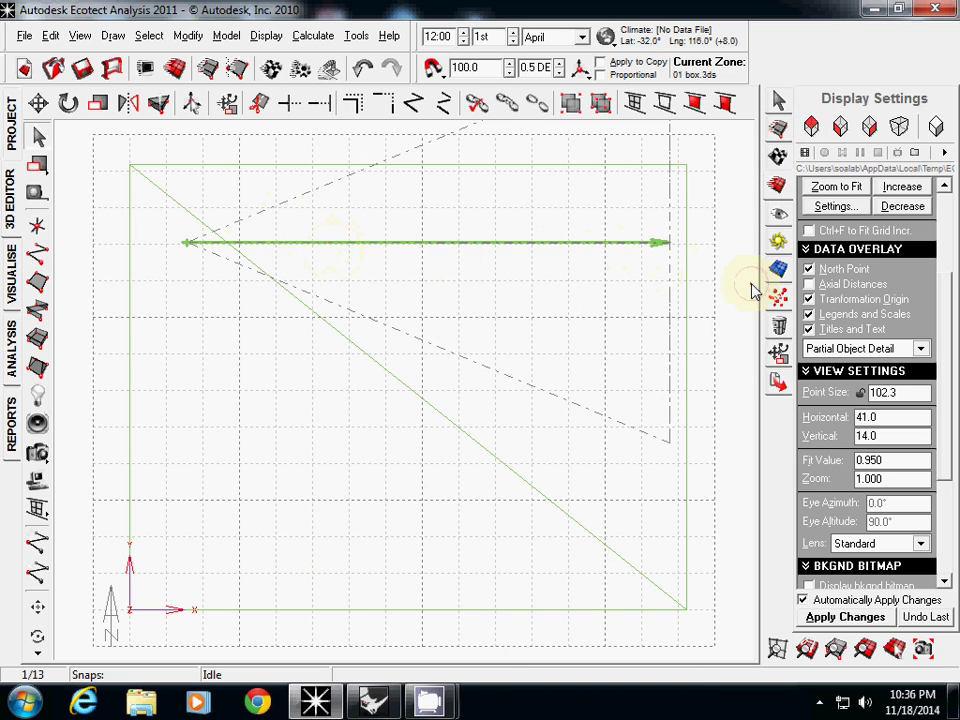
pyautogui.click(638, 262)
pyautogui.click(657, 243)
# Move the line about 4331.4 mm to the middle of the plan and view in perspective.
pyautogui.click(39, 106)
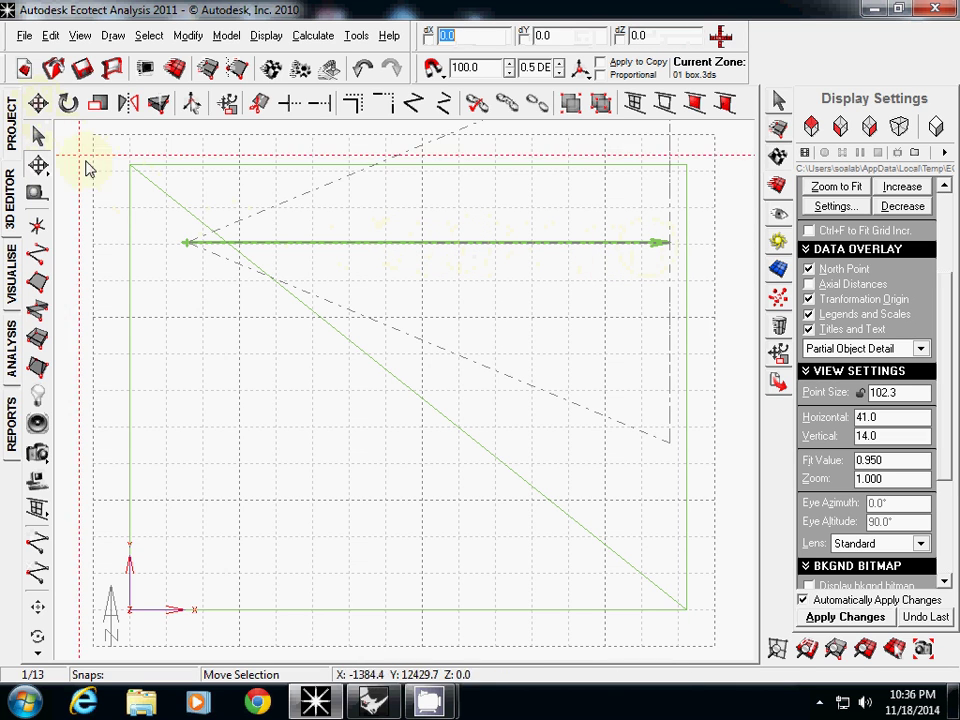
pyautogui.click(326, 398)
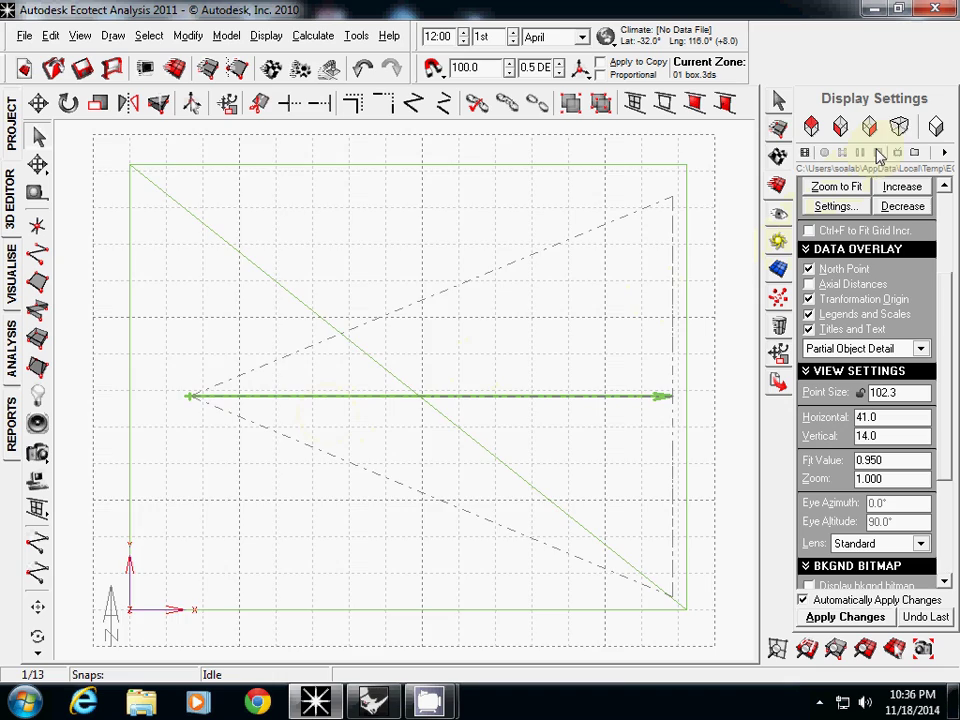
pyautogui.click(899, 127)
pyautogui.moveTo(558, 397); pyautogui.dragTo(594, 426, button='right')
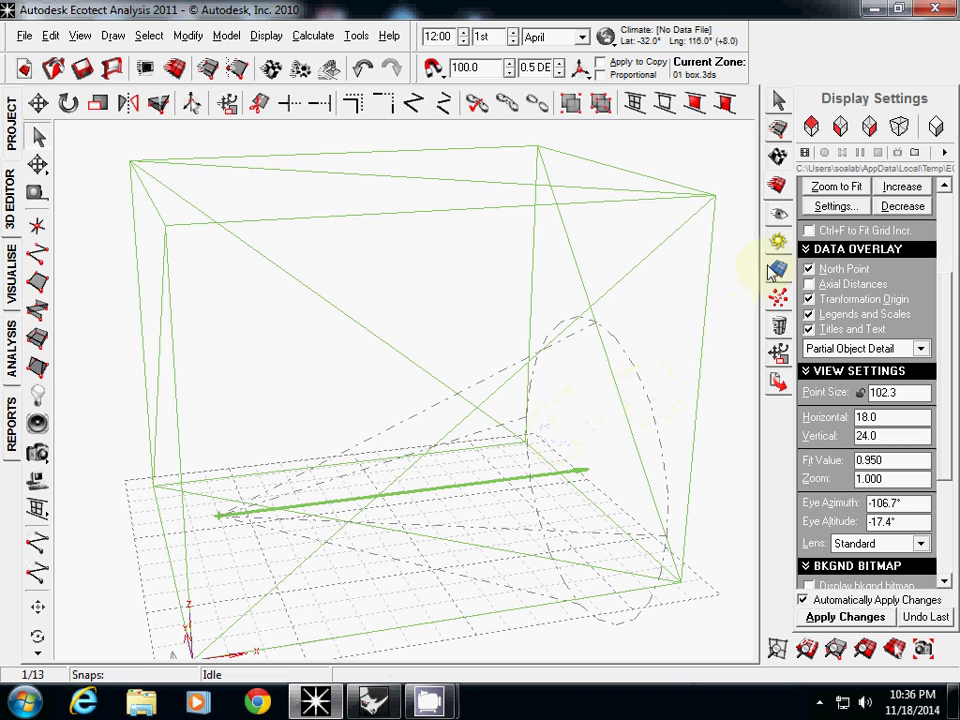
# In Rays and Particles, tag the line as Source, generate rays, and set Number of Rays to 2000.
pyautogui.click(778, 300)
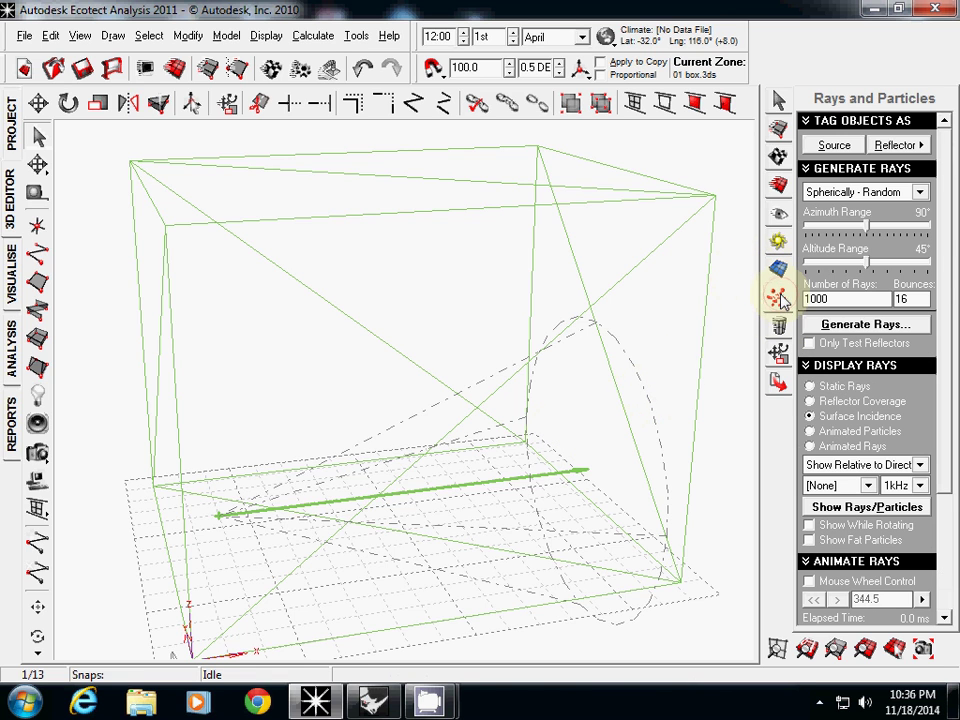
pyautogui.moveTo(655, 365); pyautogui.dragTo(595, 446, button='right')
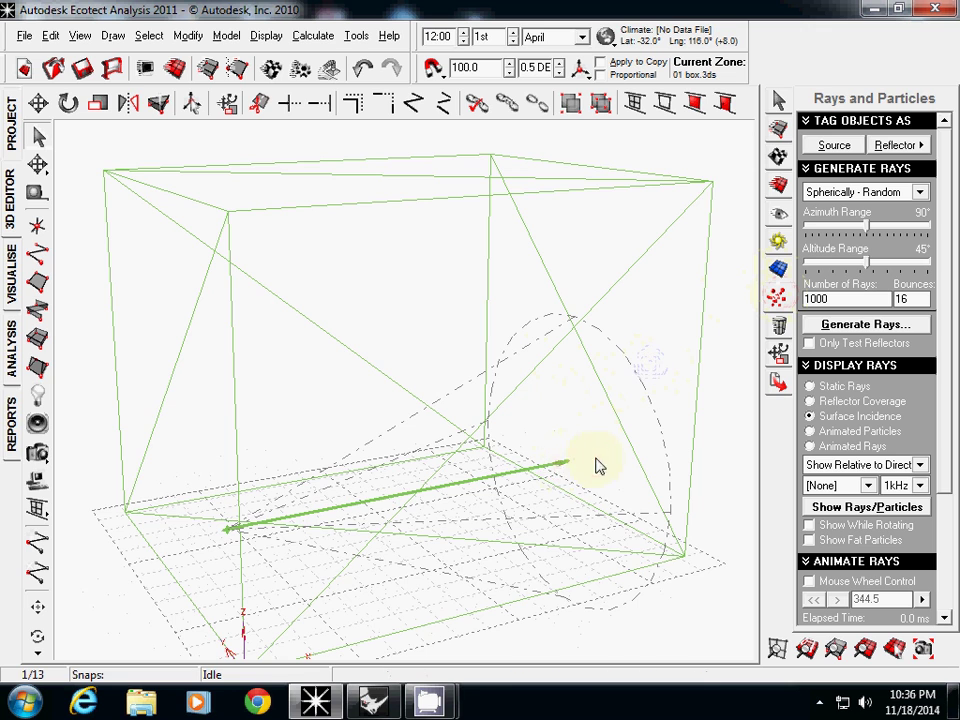
pyautogui.click(836, 148)
pyautogui.click(834, 147)
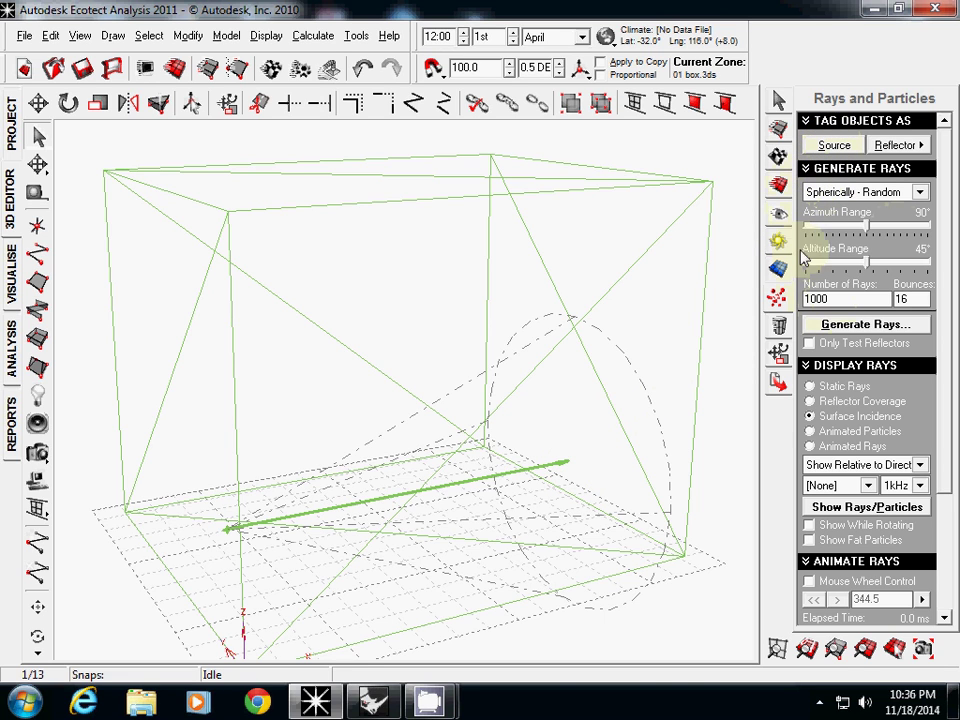
pyautogui.click(863, 326)
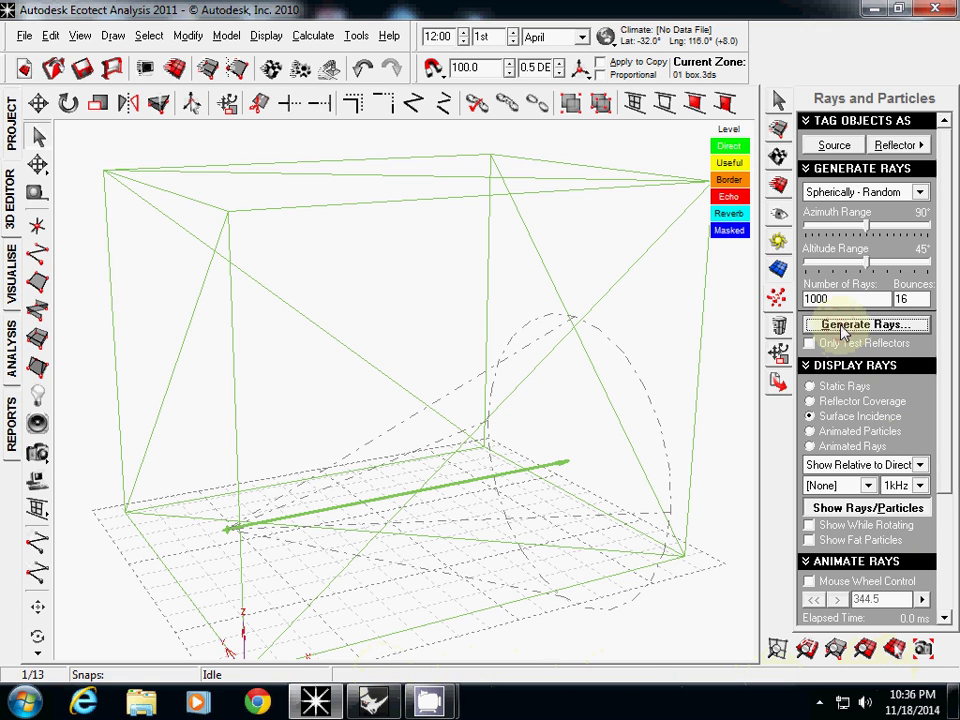
pyautogui.moveTo(840, 297); pyautogui.dragTo(748, 295)
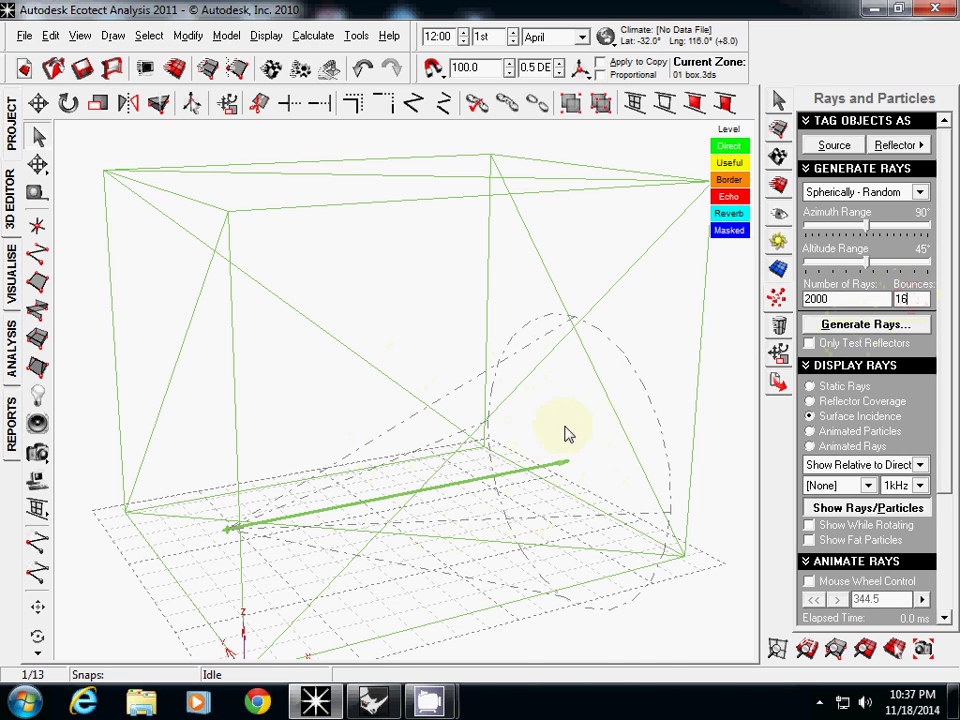
pyautogui.moveTo(564, 413); pyautogui.dragTo(567, 478, button='right')
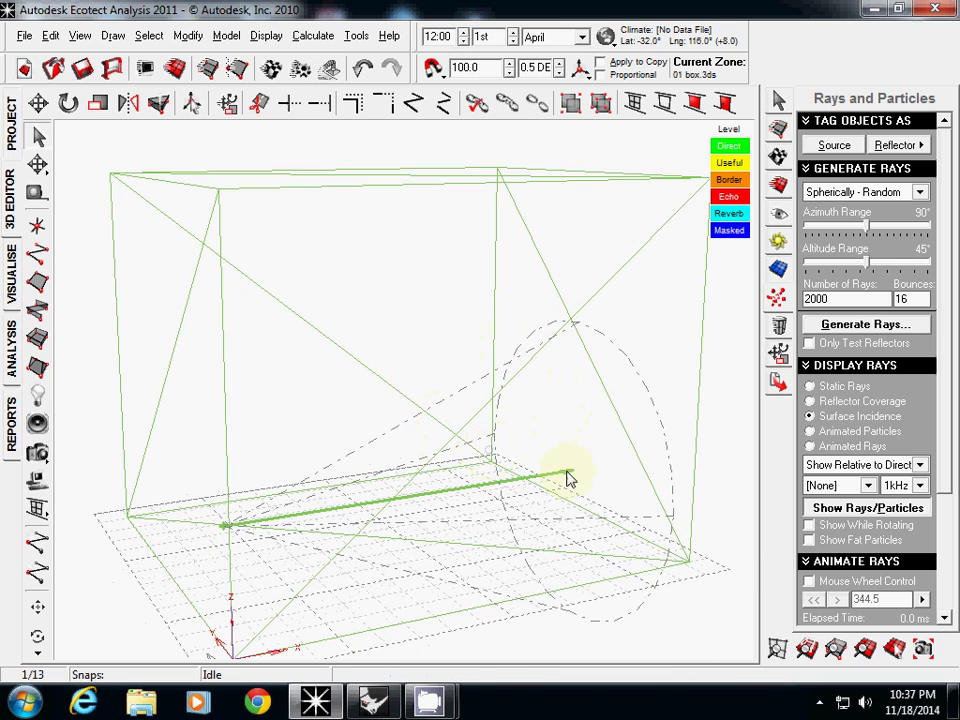
# Set the ray display to Animated Rays and play the animation.
pyautogui.click(811, 386)
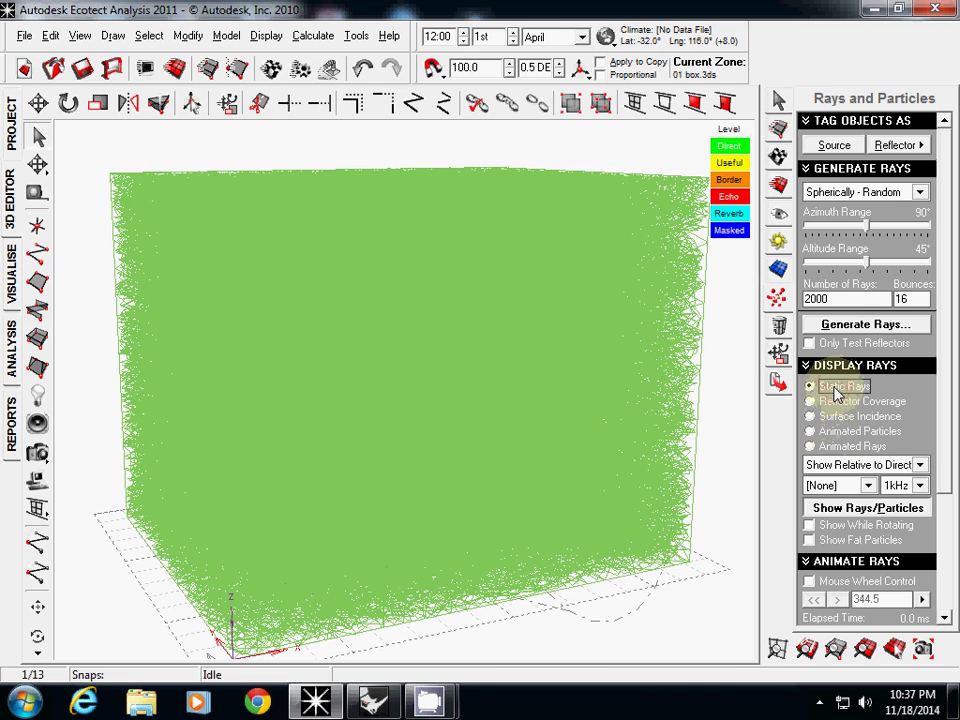
pyautogui.click(845, 404)
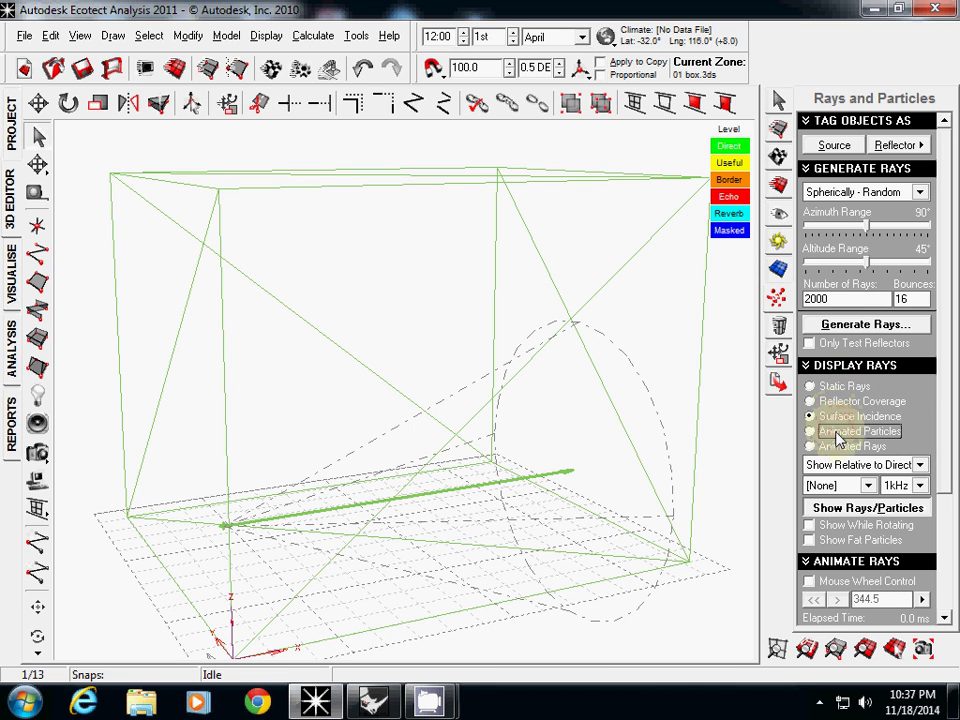
pyautogui.click(840, 447)
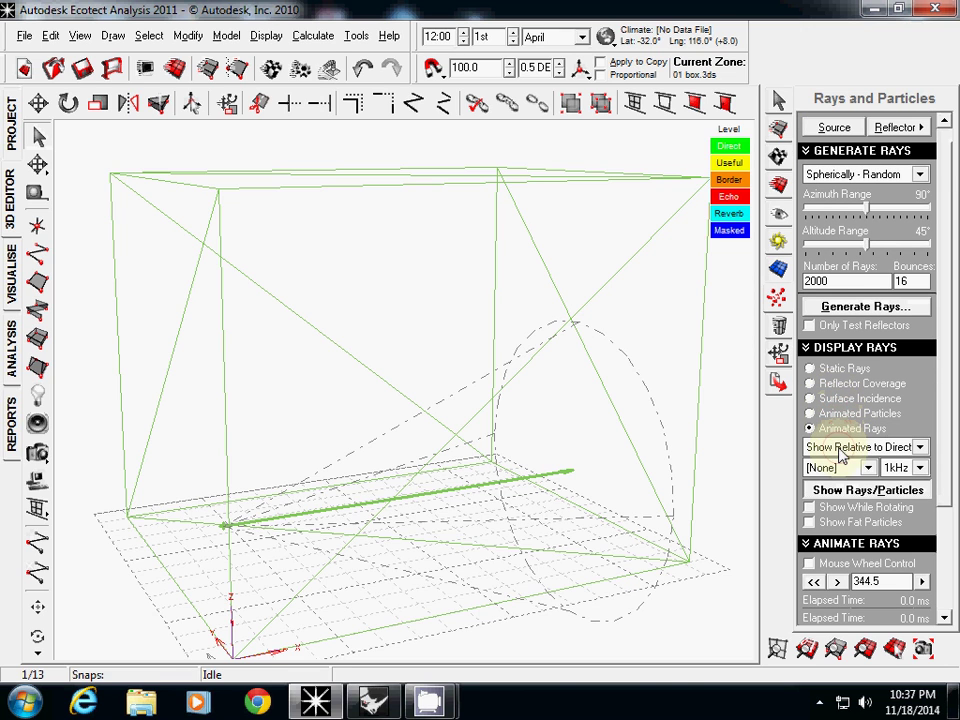
pyautogui.click(839, 583)
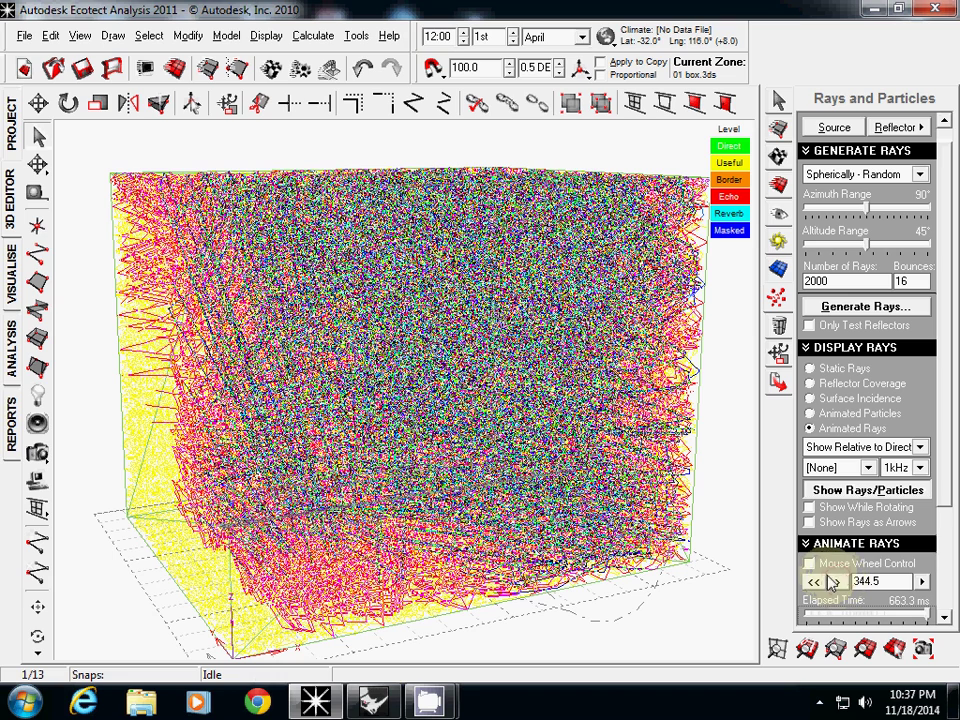
# Enable Mouse Wheel Control, rewind, and step the rays forward to 62.2 ms.
pyautogui.click(812, 564)
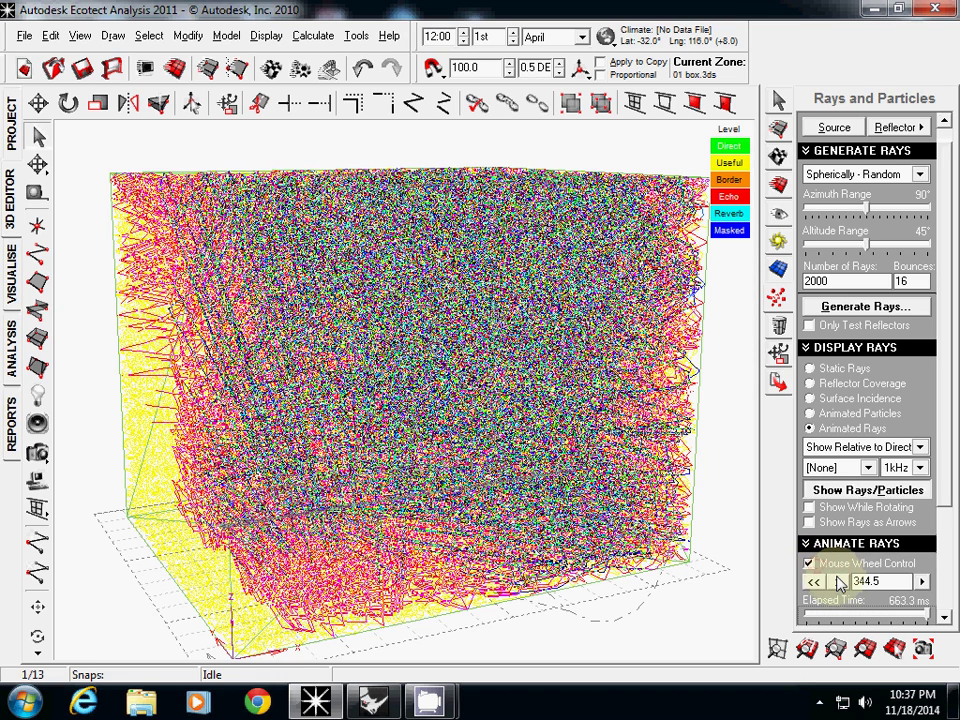
pyautogui.click(815, 584)
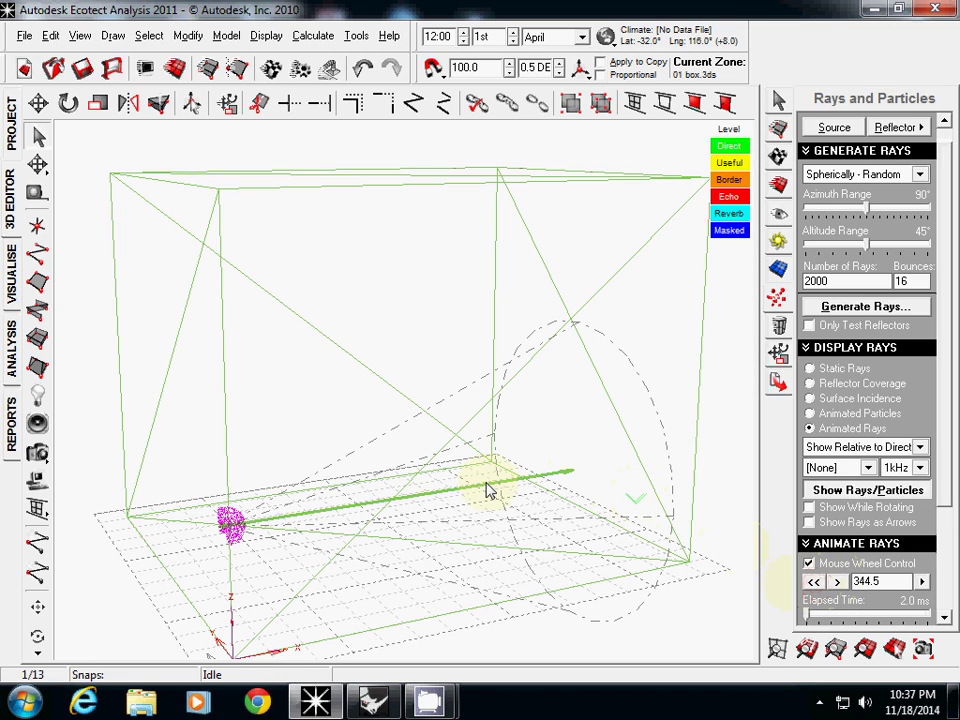
pyautogui.scroll(-1, 365, 455)
pyautogui.scroll(-7, 320, 464)
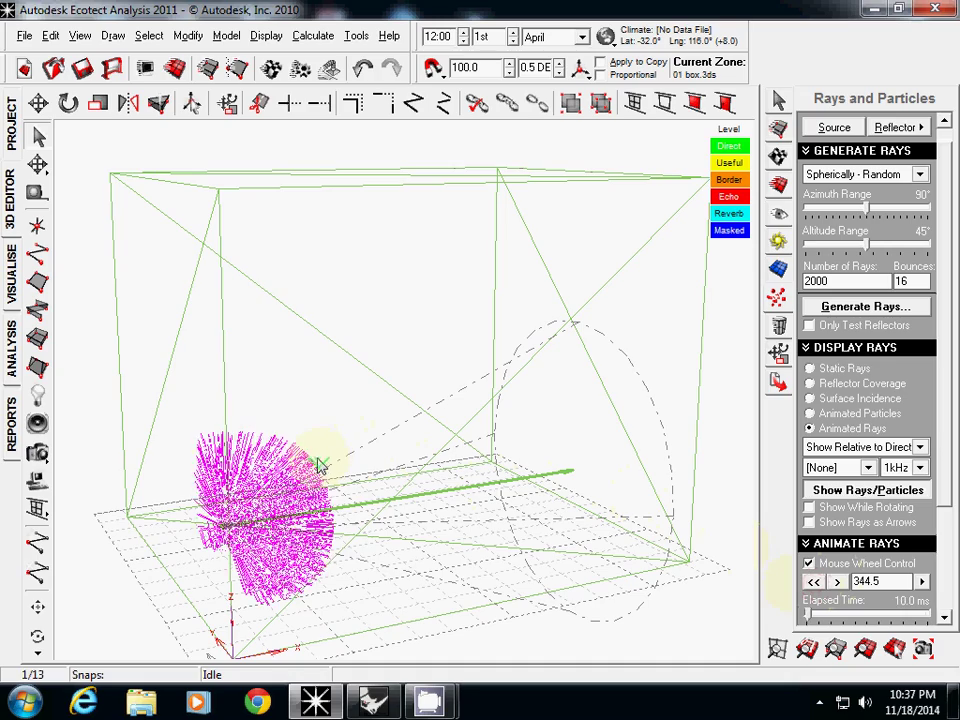
pyautogui.scroll(-9, 317, 465)
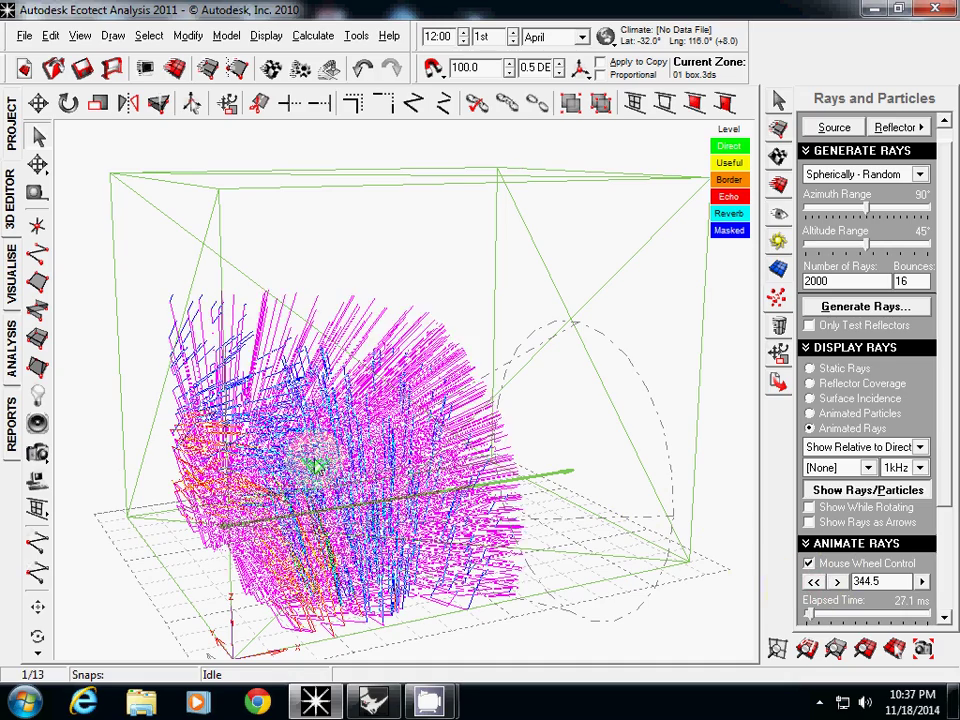
pyautogui.scroll(-9, 317, 465)
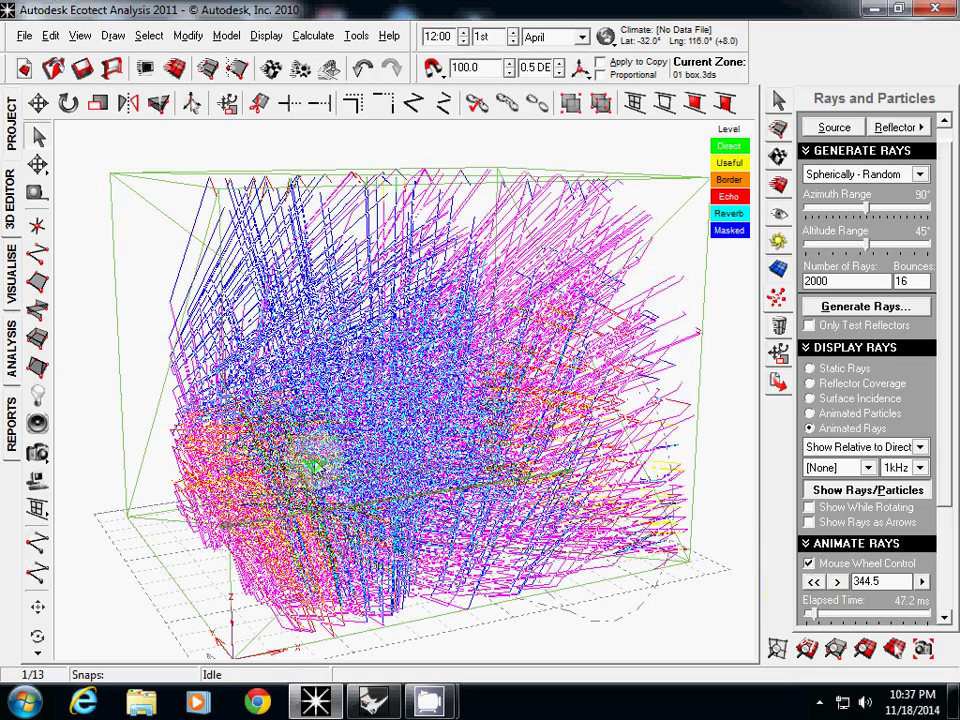
pyautogui.moveTo(317, 465); pyautogui.dragTo(352, 456, button='right')
pyautogui.scroll(-3, 370, 460)
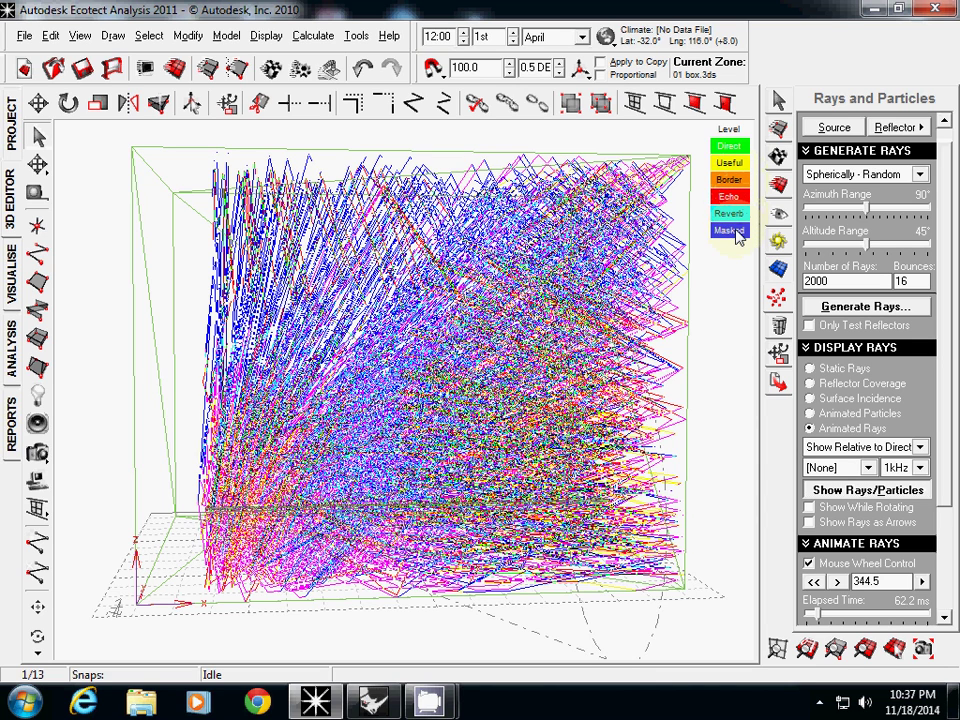
# Search Ecotect Help for 'masked' and open the Acoustic Rays & Particles topic.
pyautogui.click(388, 36)
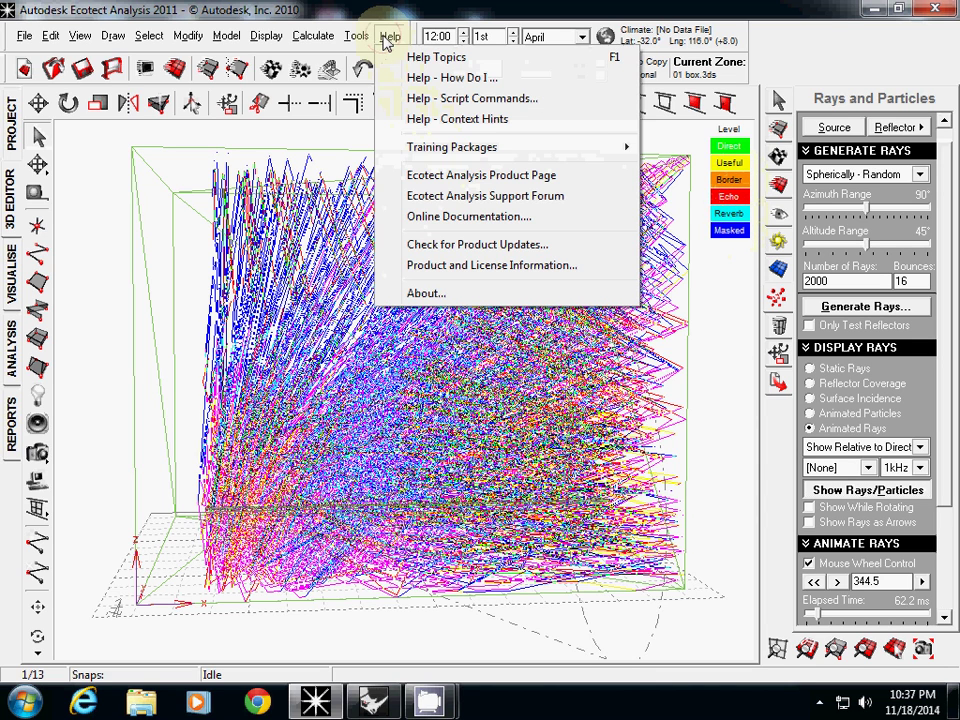
pyautogui.click(437, 57)
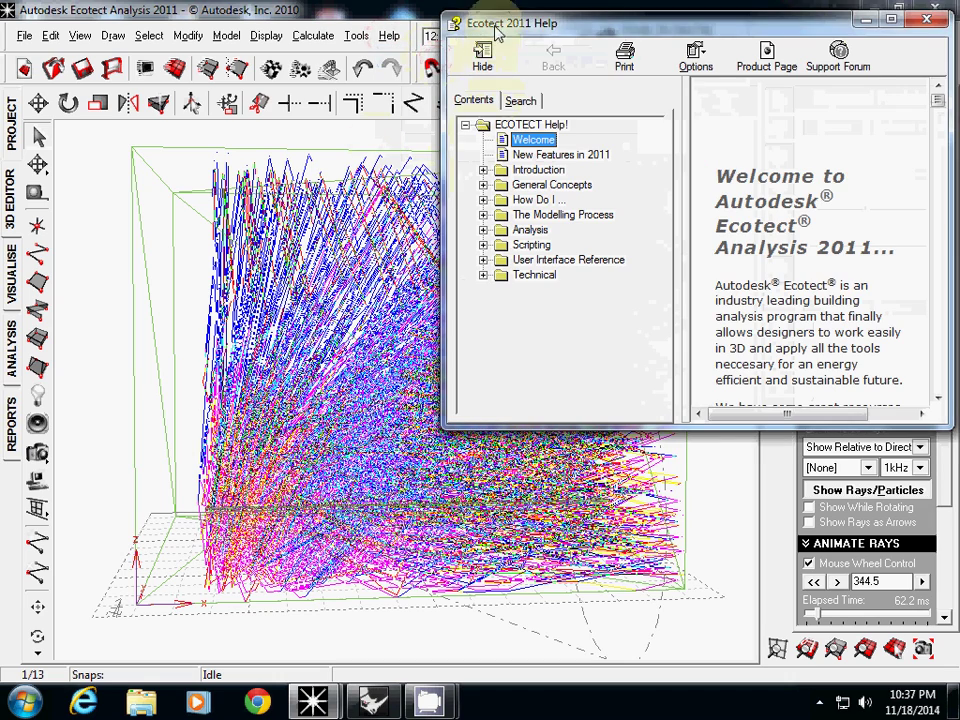
pyautogui.moveTo(470, 17); pyautogui.dragTo(186, 46)
pyautogui.click(232, 124)
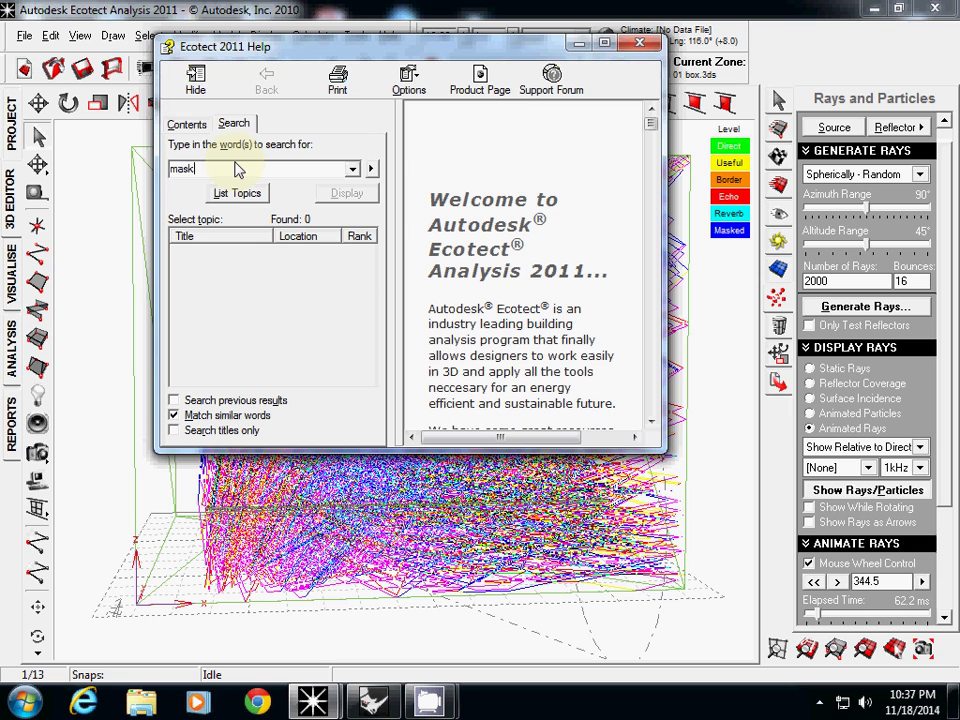
pyautogui.write('masked')
pyautogui.press('Return')
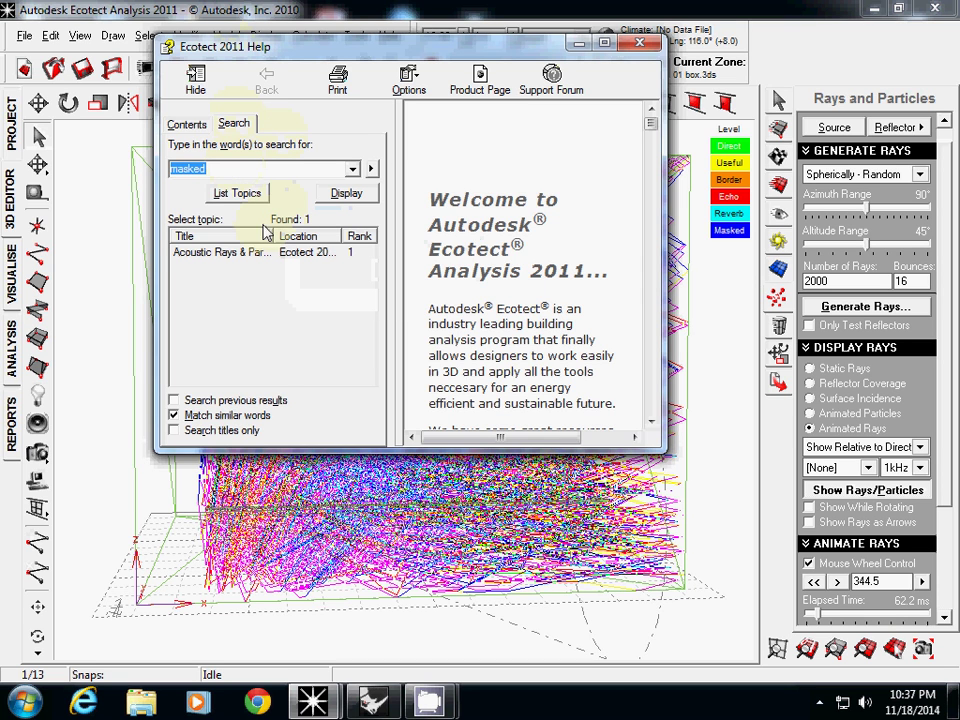
pyautogui.doubleClick(220, 252)
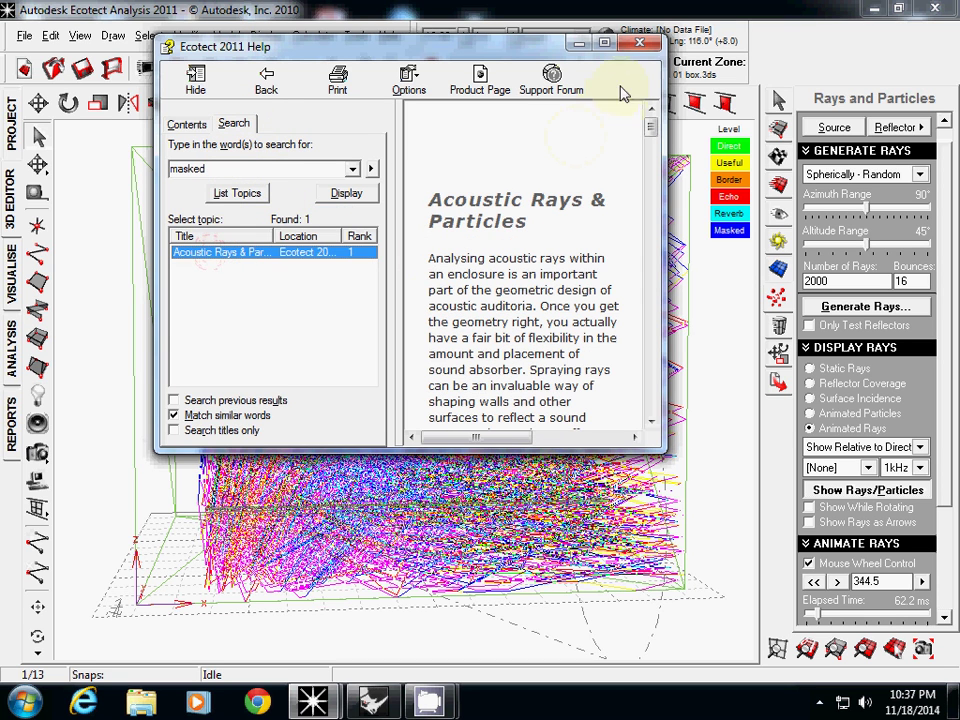
# Read the Direct, Useful, Border, Echo, Reverb and Masked colour sections, then close Help.
pyautogui.click(604, 43)
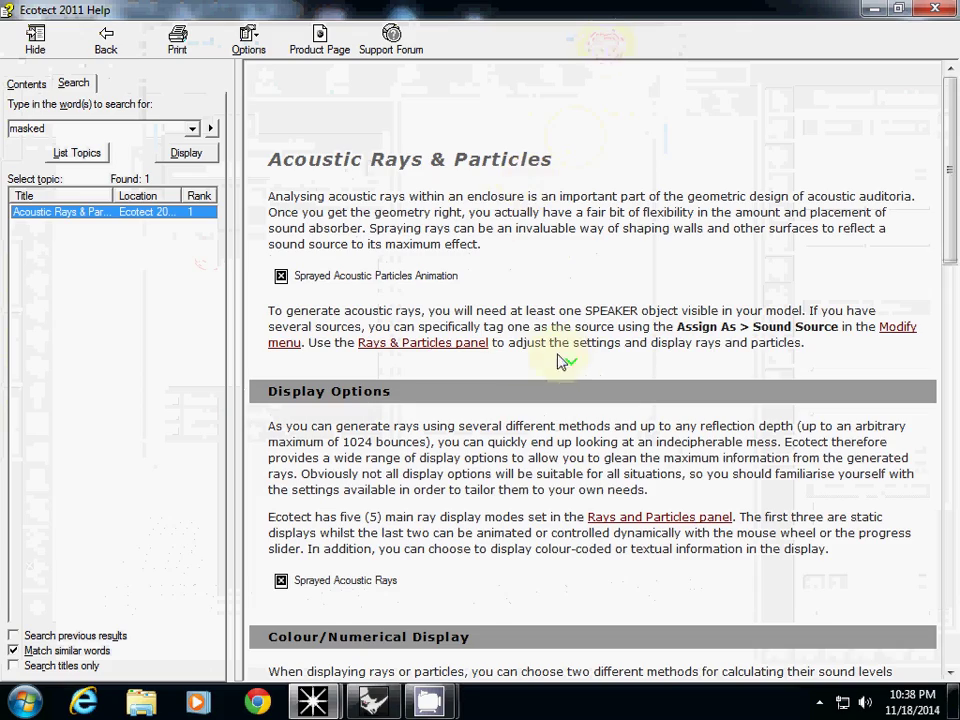
pyautogui.scroll(-20, 560, 362)
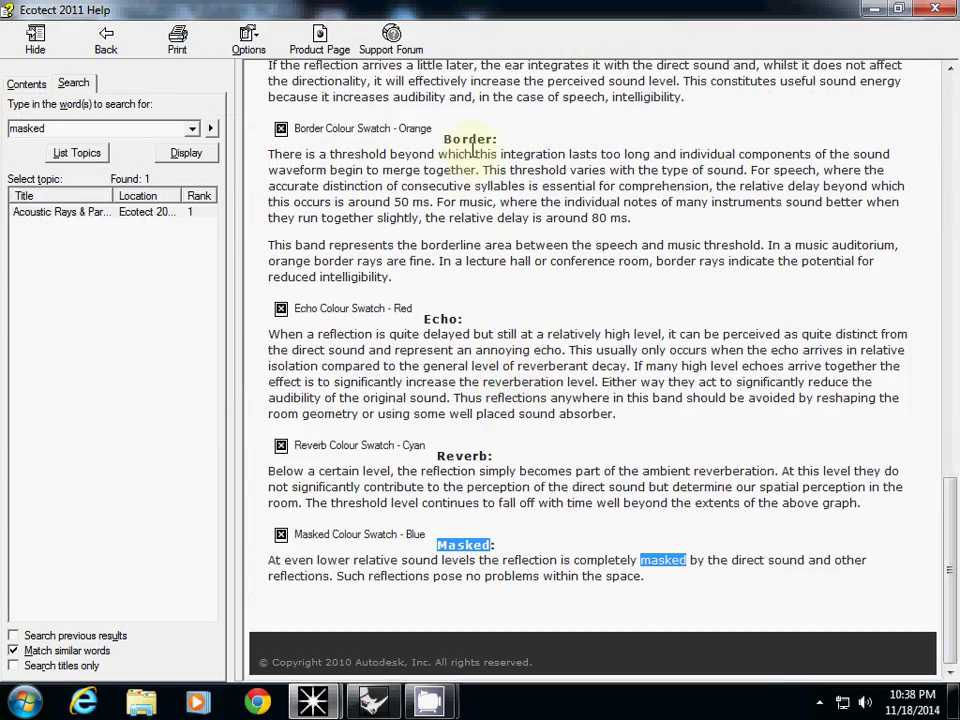
pyautogui.scroll(8, 460, 200)
pyautogui.scroll(7, 470, 290)
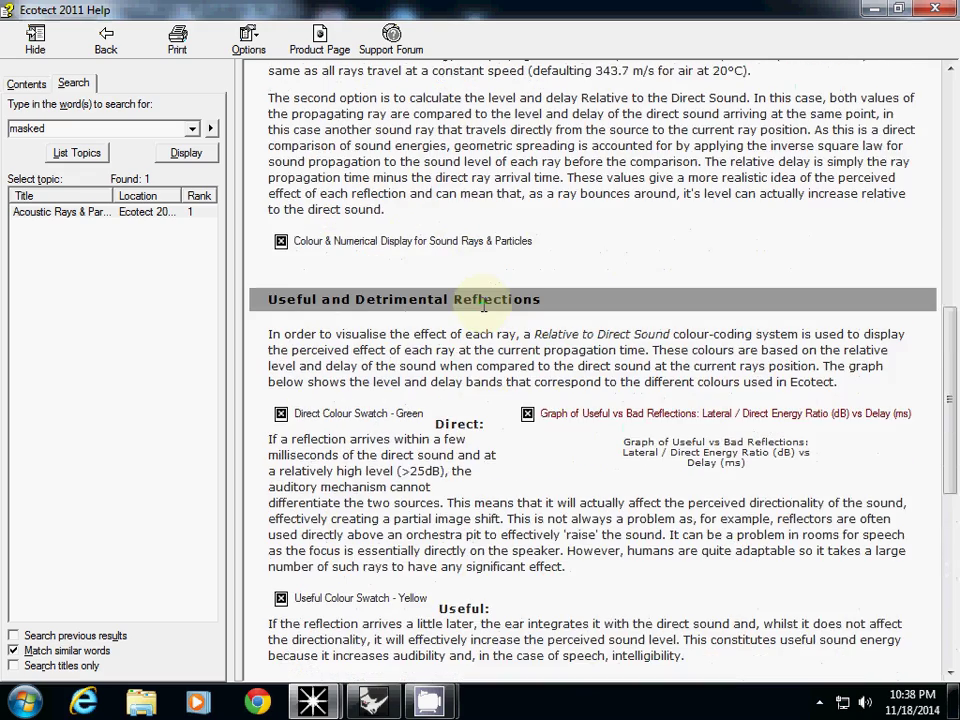
pyautogui.scroll(-12, 484, 305)
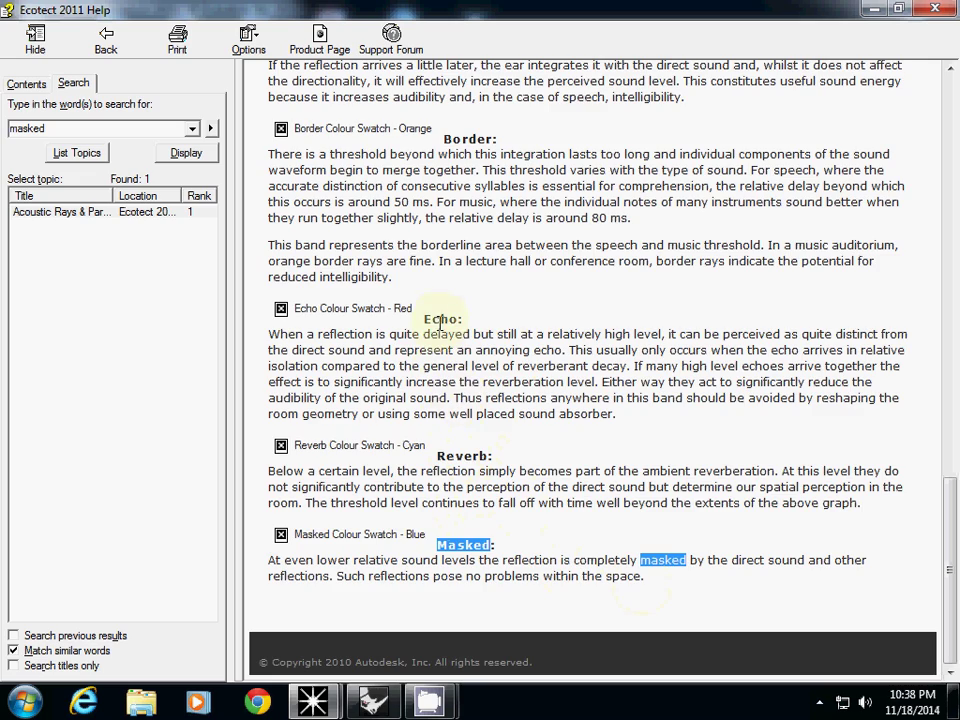
pyautogui.scroll(5, 480, 312)
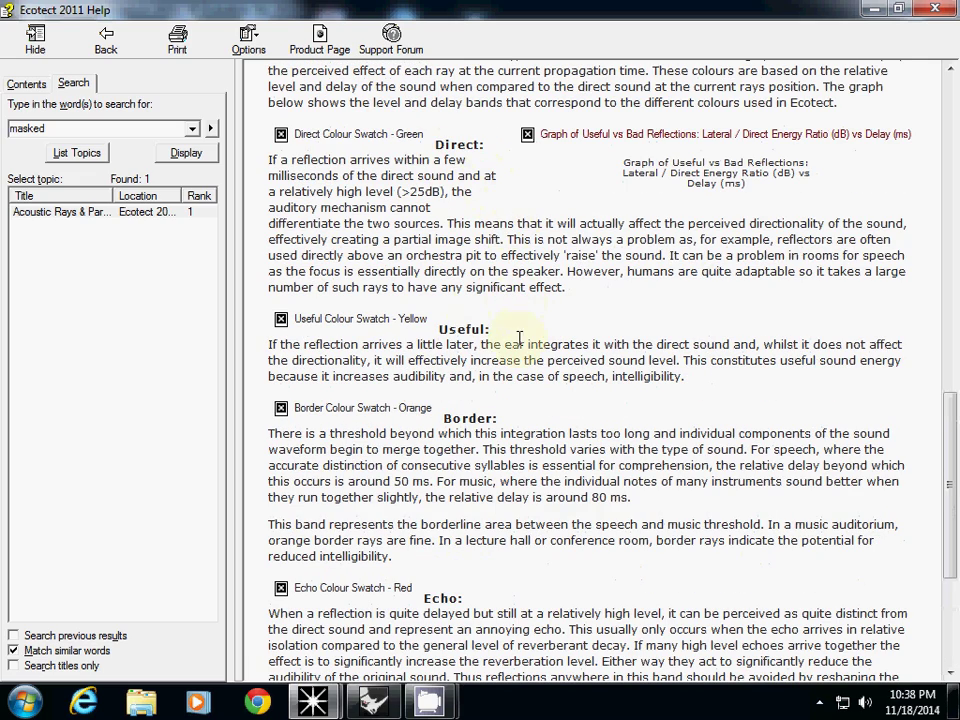
pyautogui.click(936, 9)
pyautogui.moveTo(429, 369); pyautogui.dragTo(500, 410, button='right')
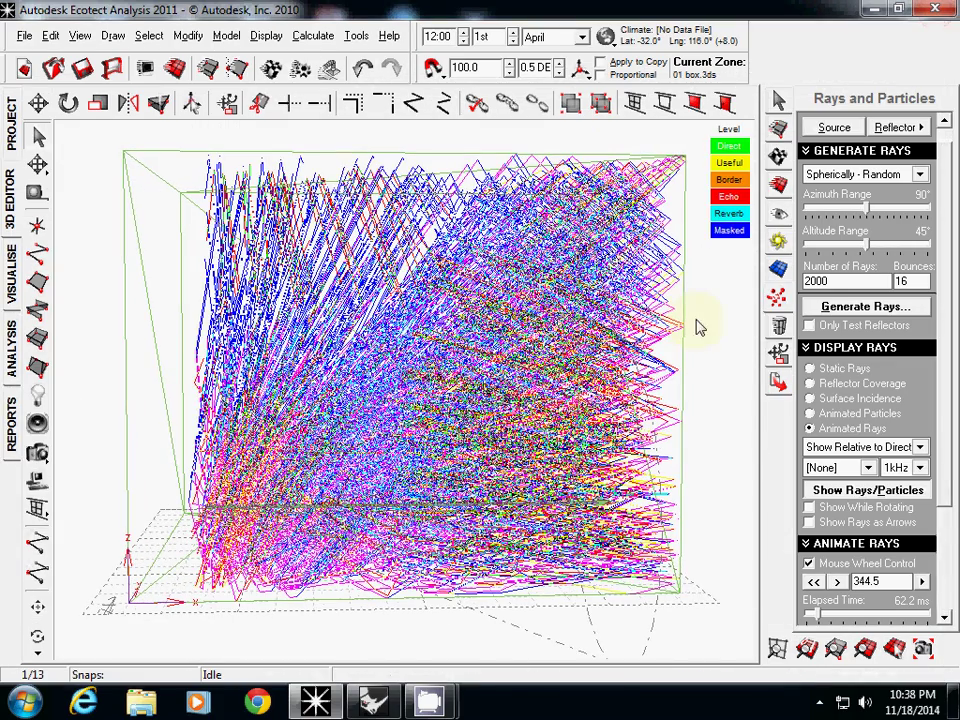
# Switch the model to front elevation and reopen the Rays and Particles panel.
pyautogui.click(781, 188)
pyautogui.click(840, 125)
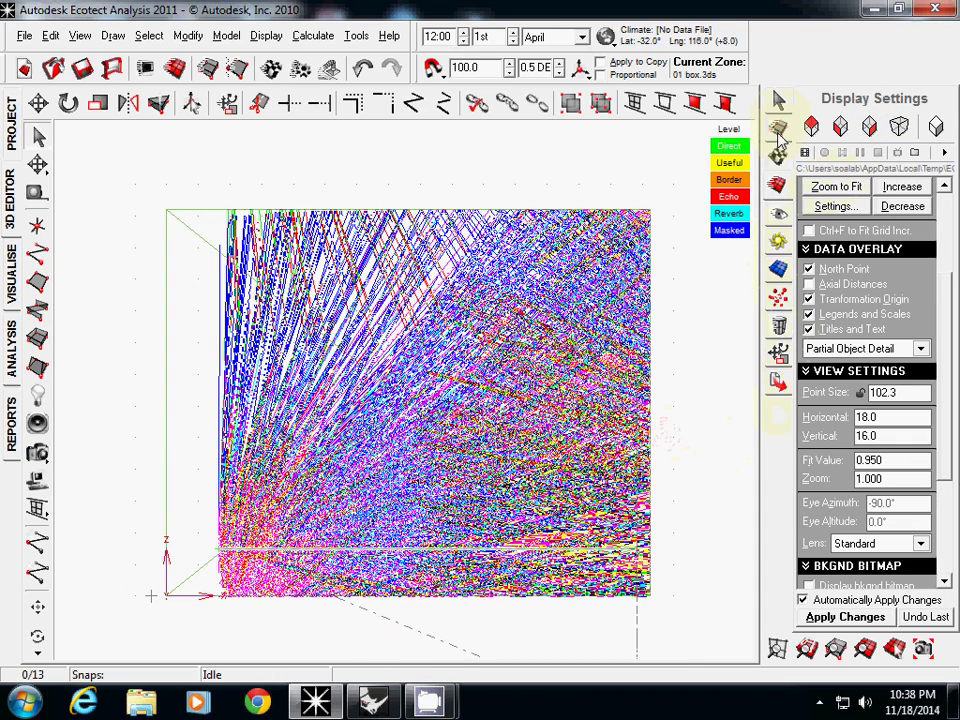
pyautogui.click(779, 187)
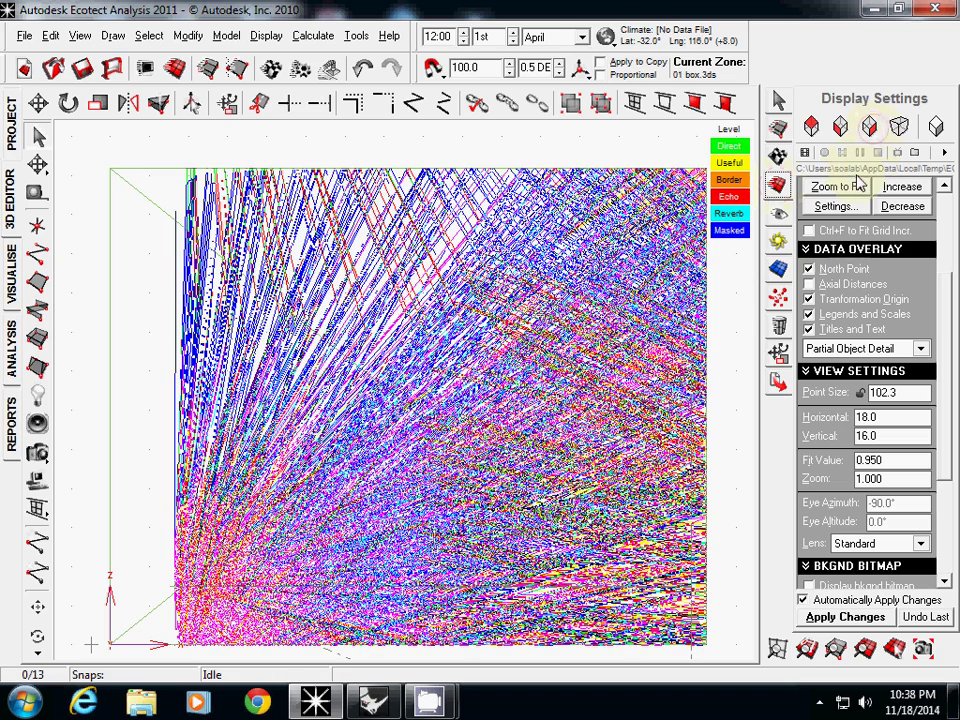
pyautogui.click(779, 300)
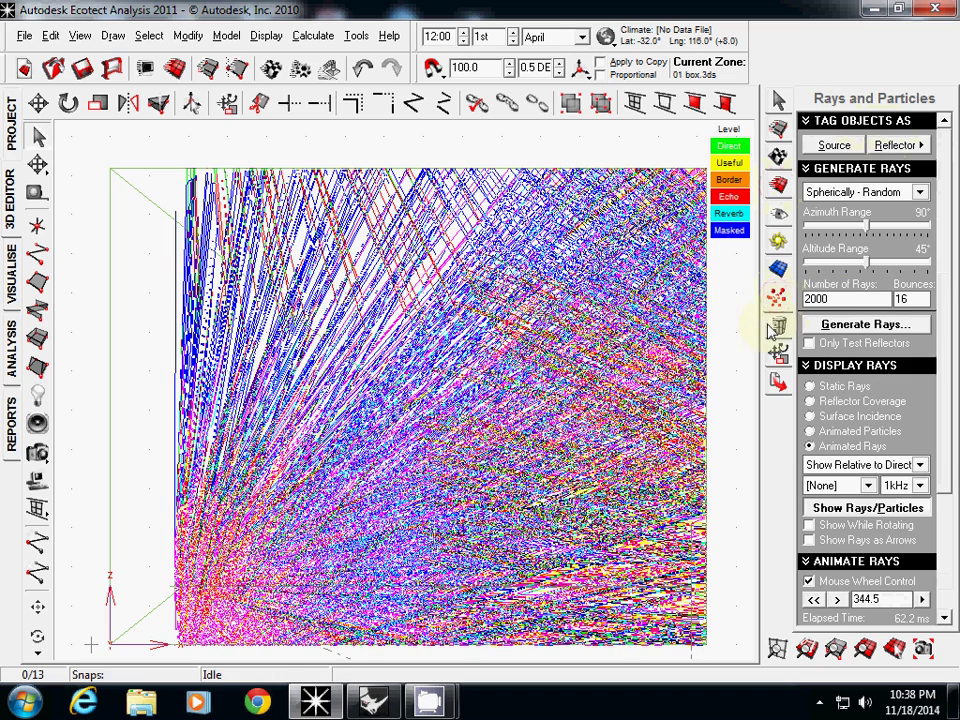
# Scroll the ray animation backward and forward, leaving it at 56.2 ms.
pyautogui.scroll(-3, 707, 497)
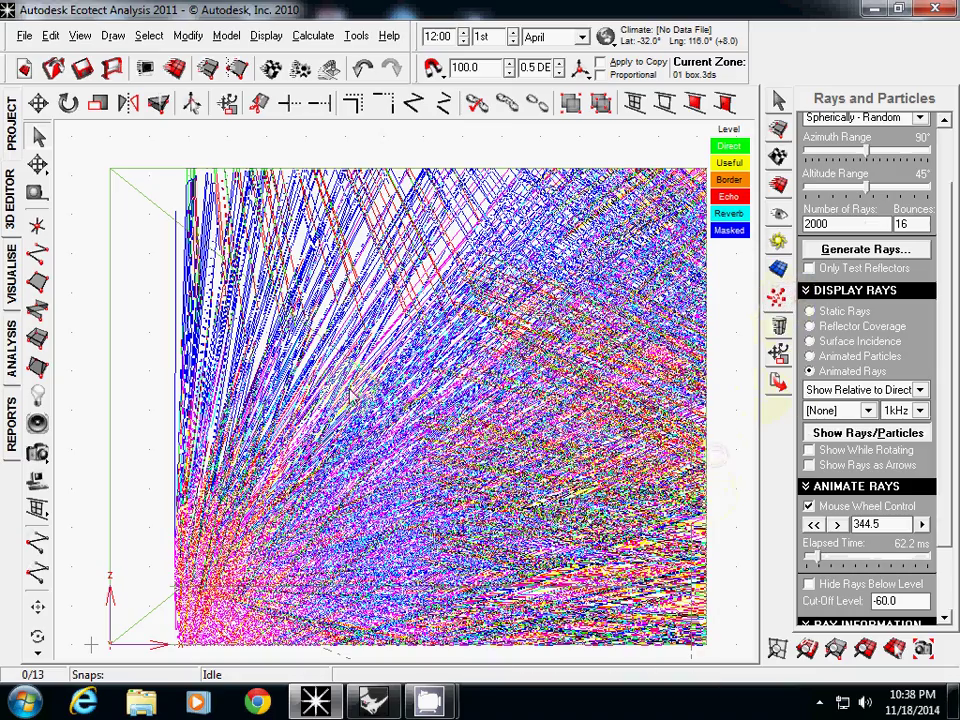
pyautogui.scroll(3, 385, 430)
pyautogui.scroll(15, 378, 460)
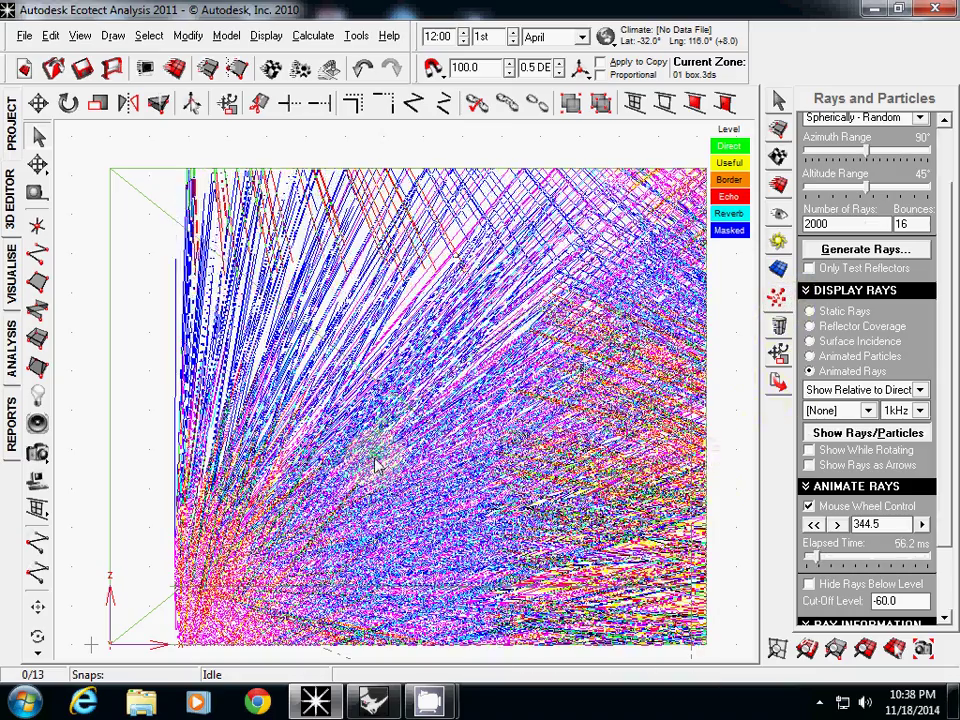
pyautogui.scroll(20, 377, 468)
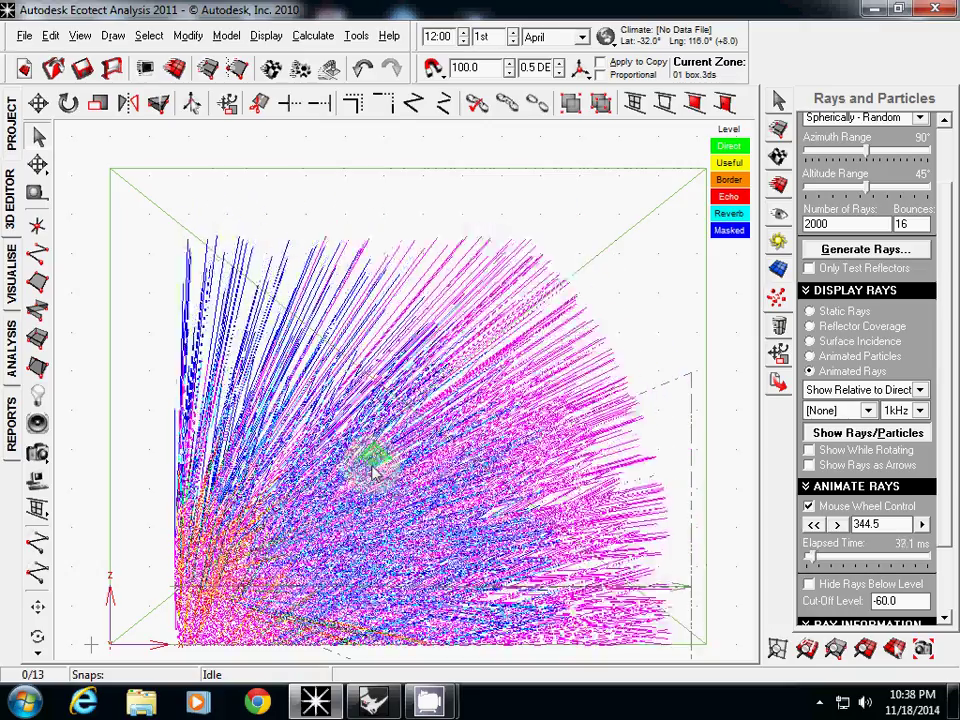
pyautogui.scroll(-17, 372, 472)
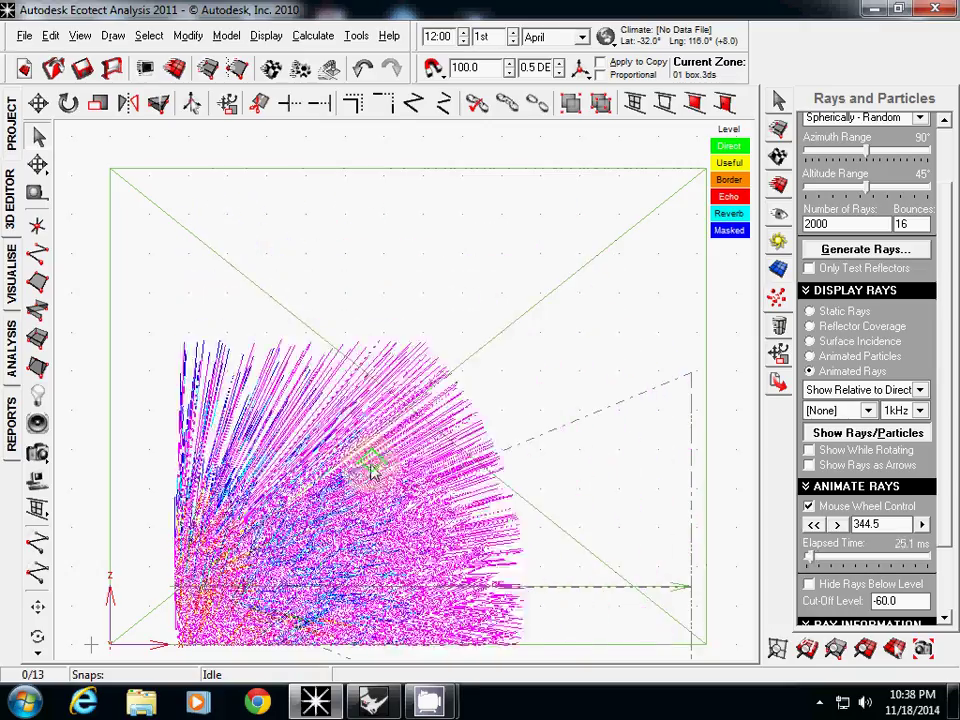
pyautogui.scroll(-13, 366, 469)
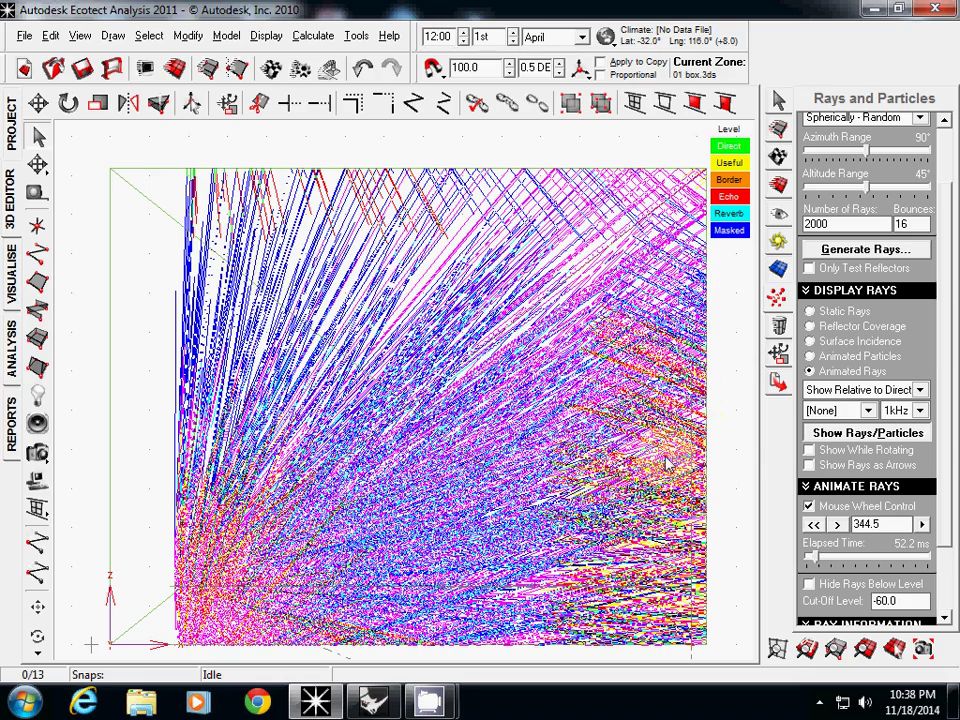
pyautogui.scroll(-1, 682, 563)
pyautogui.scroll(-6, 665, 545)
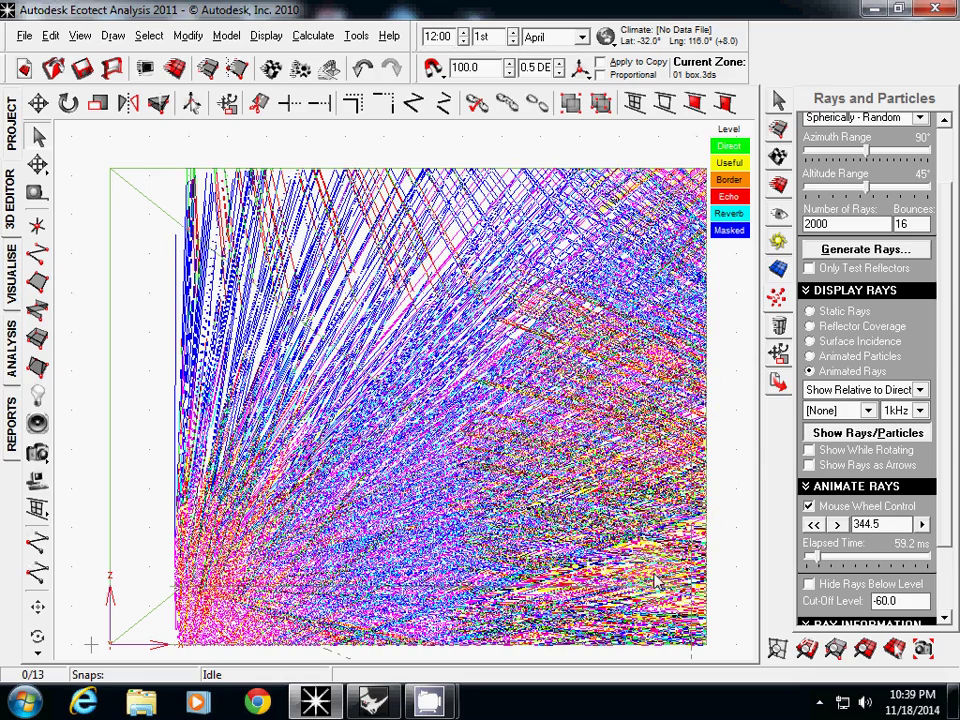
pyautogui.scroll(3, 640, 522)
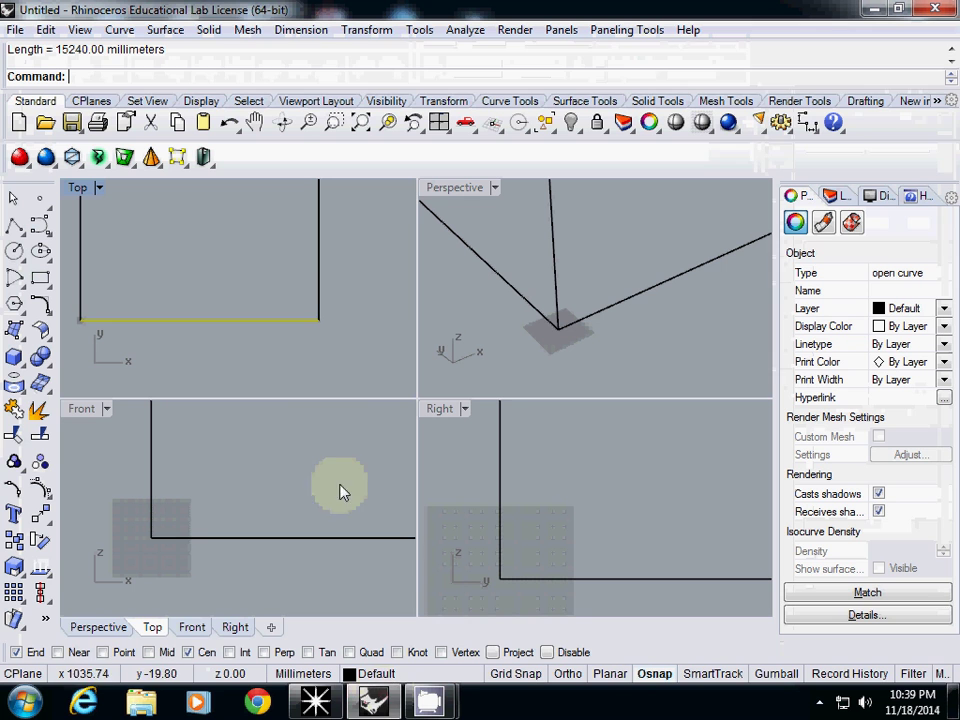
# Zoom out Rhino's Front viewport to show the full rectangle and deselect the bottom polyline.
pyautogui.scroll(-5, 195, 418)
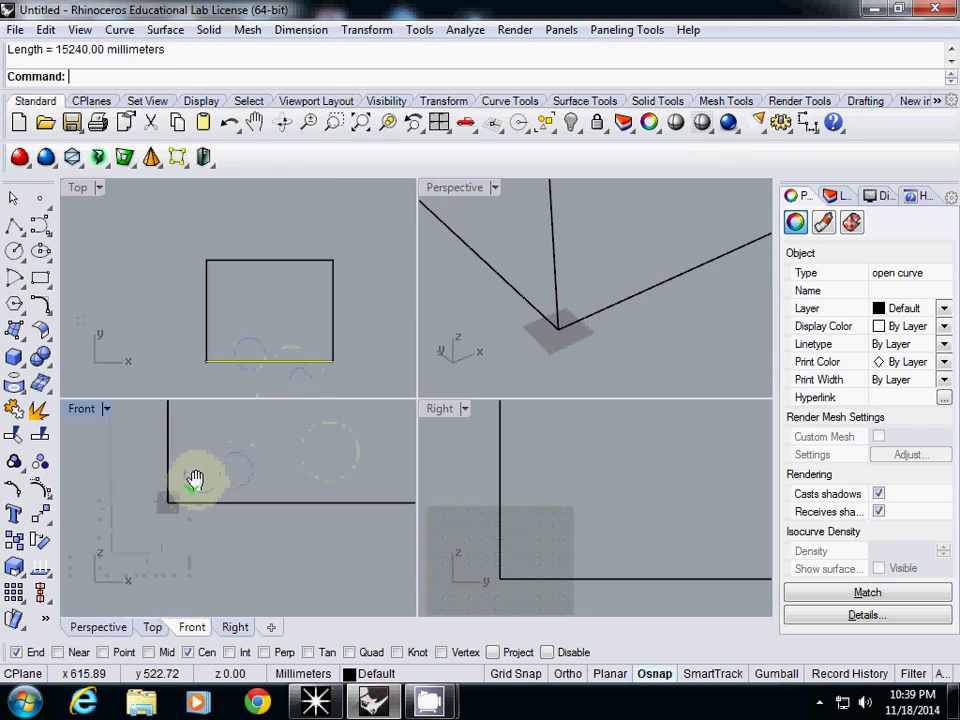
pyautogui.scroll(-2, 185, 530)
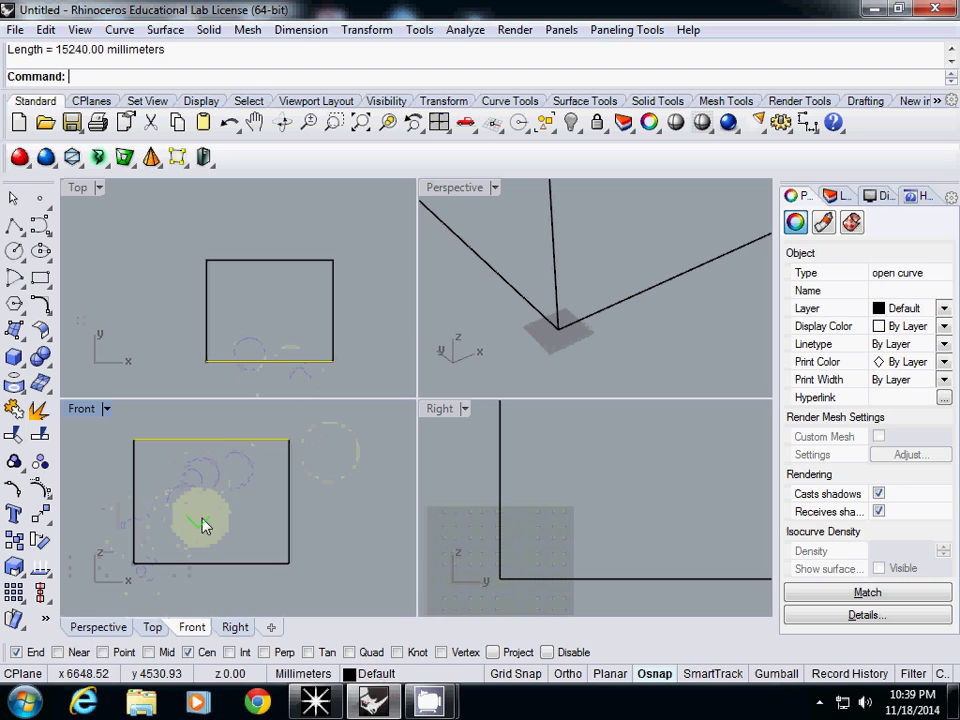
pyautogui.click(332, 514)
pyautogui.moveTo(429, 701)
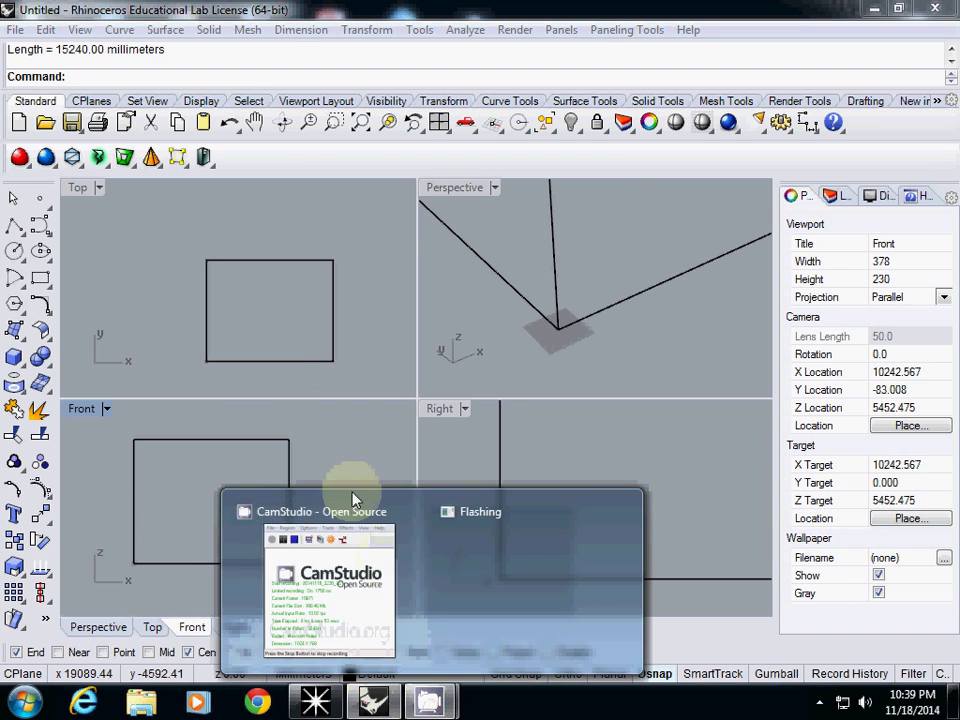